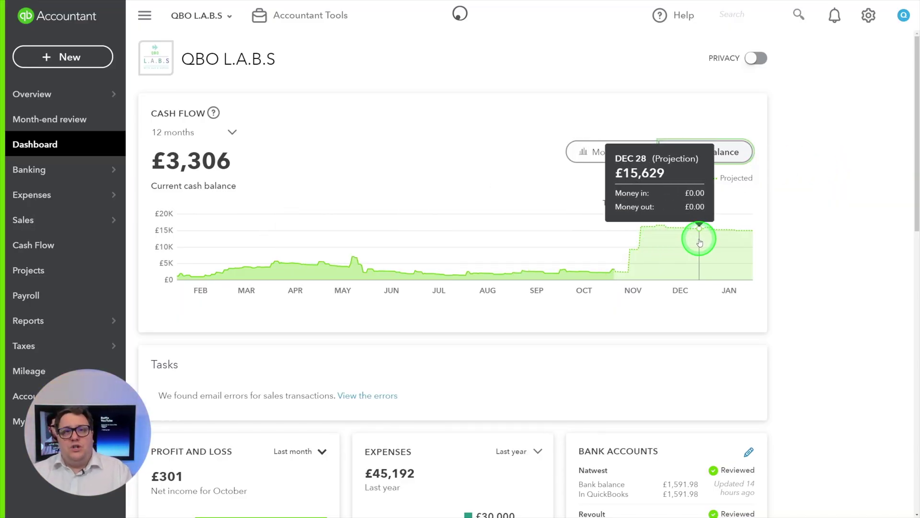
Review the dashboard's bank balances and open the list of overdue invoices from the Invoices card.
{"action": "scroll", "coordinate": [691, 240], "scroll_direction": "down", "scroll_amount": 5}
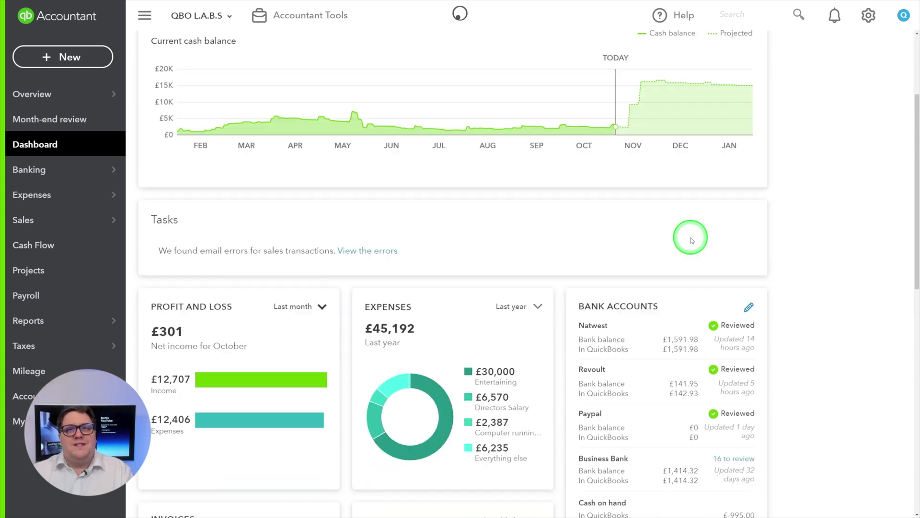
{"action": "scroll", "coordinate": [691, 241], "scroll_direction": "down", "scroll_amount": 3}
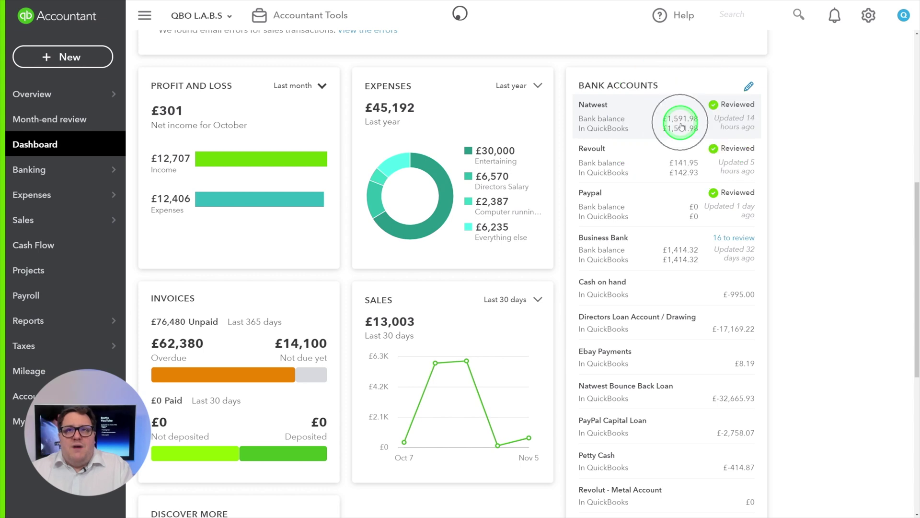
{"action": "left_click", "coordinate": [683, 172]}
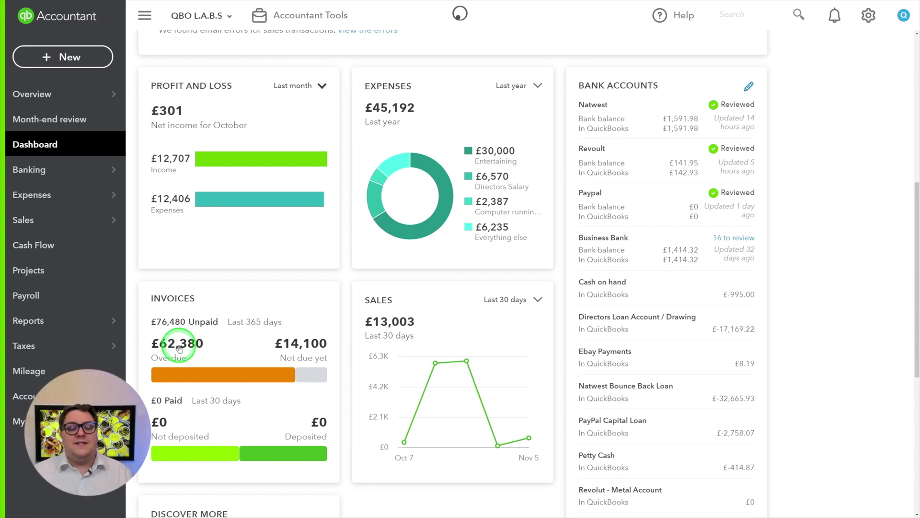
{"action": "left_click", "coordinate": [180, 349]}
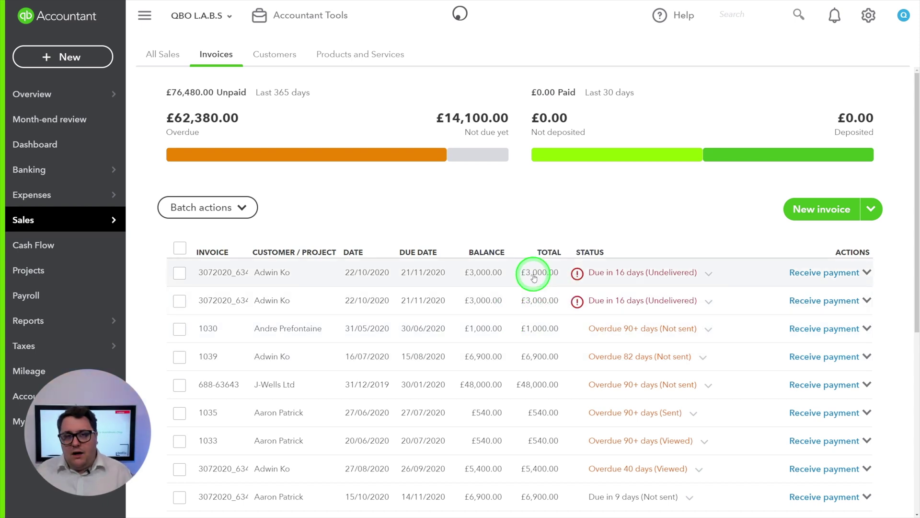
Examine the invoice list for the balance, date and overdue status of the J-Wells Ltd invoice.
{"action": "scroll", "coordinate": [513, 300], "scroll_direction": "down", "scroll_amount": 3}
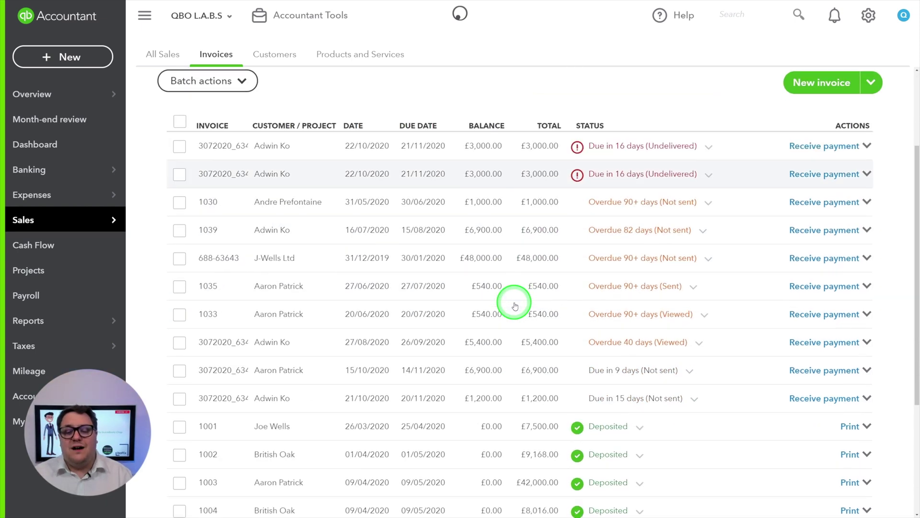
{"action": "scroll", "coordinate": [542, 367], "scroll_direction": "up", "scroll_amount": 3}
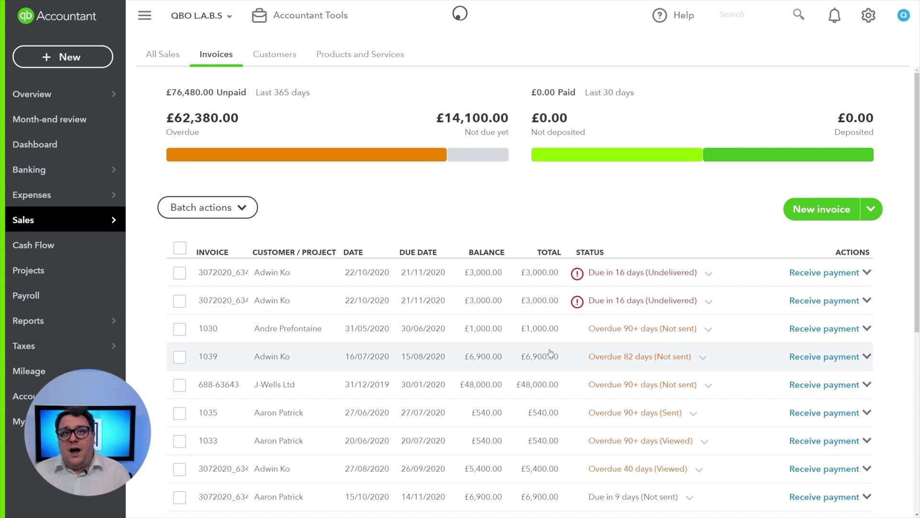
{"action": "scroll", "coordinate": [485, 321], "scroll_direction": "down", "scroll_amount": 2}
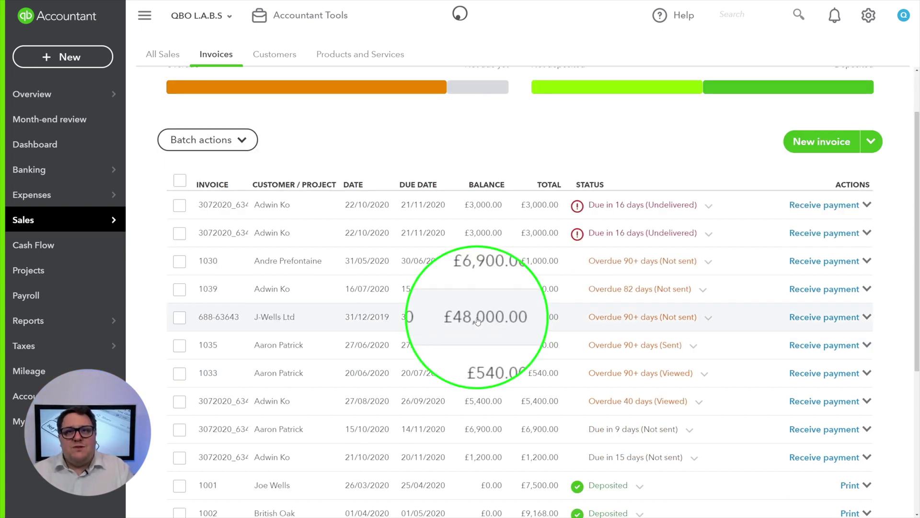
{"action": "left_click", "coordinate": [365, 315]}
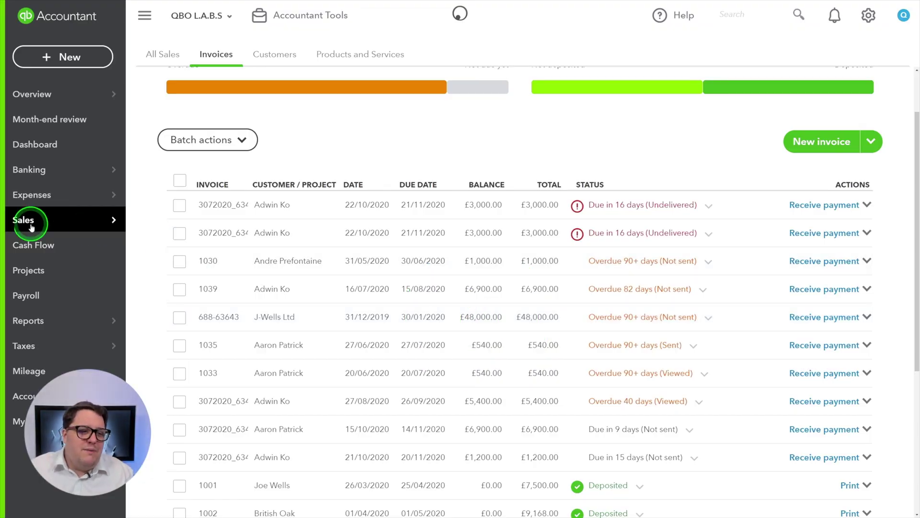
Search the categorised Business Bank transactions for "wells" to find a receipt matching the overdue invoice.
{"action": "mouse_move", "coordinate": [58, 168]}
{"action": "left_click", "coordinate": [152, 170]}
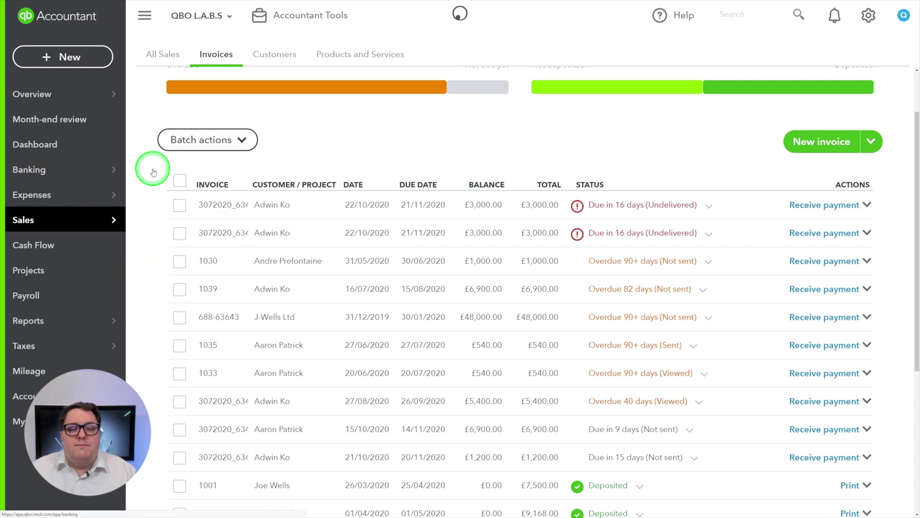
{"action": "left_click", "coordinate": [287, 280]}
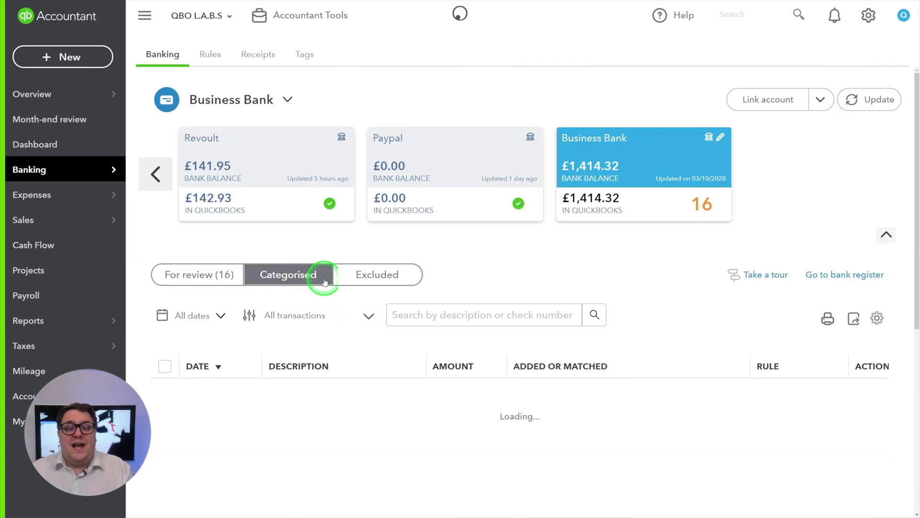
{"action": "left_click", "coordinate": [470, 315]}
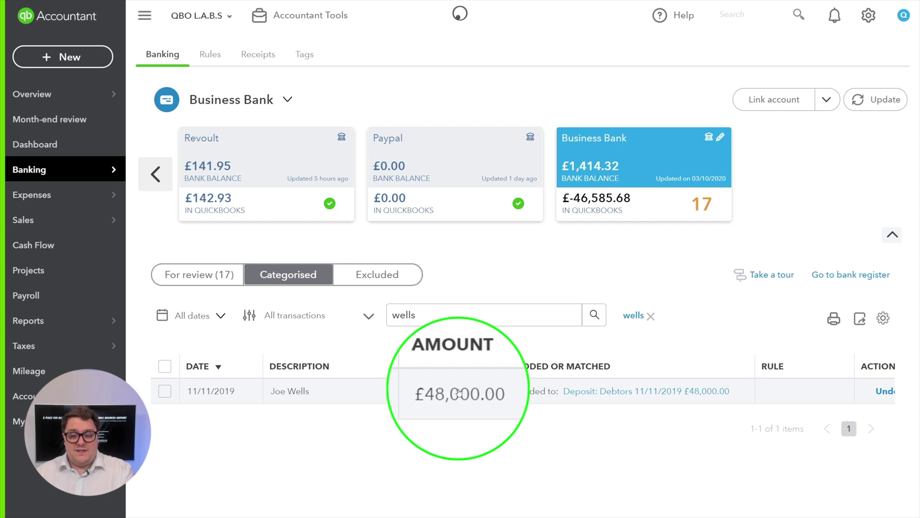
{"action": "left_click", "coordinate": [458, 392]}
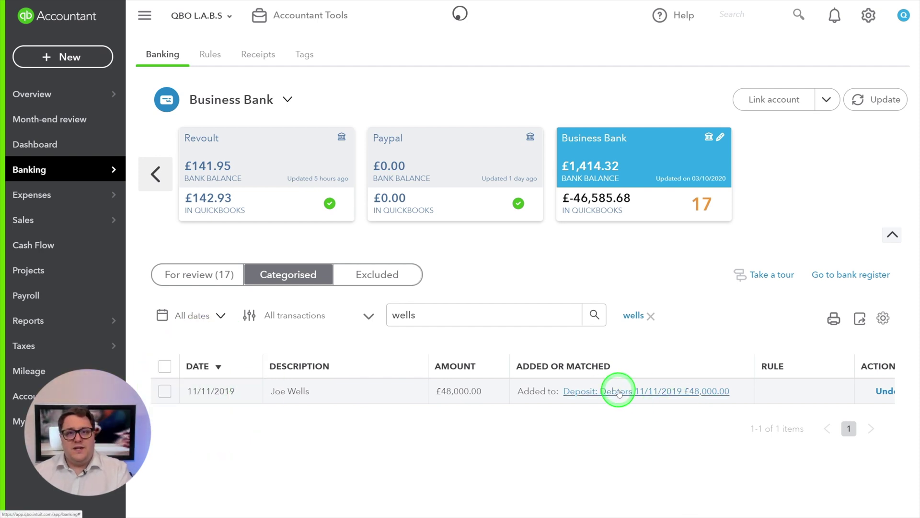
Open the deposit of 11/11/2019 linked to the bank transaction and examine which customer and account it was posted to.
{"action": "left_click", "coordinate": [536, 384]}
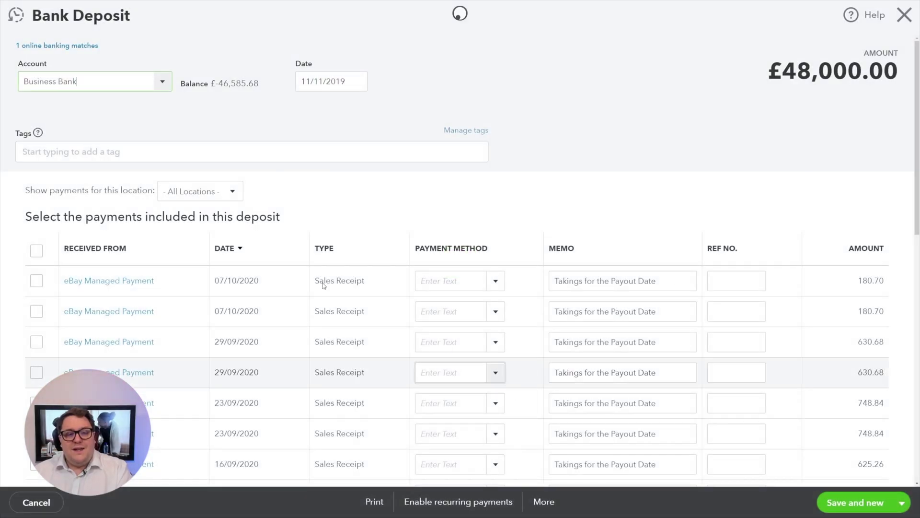
{"action": "left_click", "coordinate": [127, 188]}
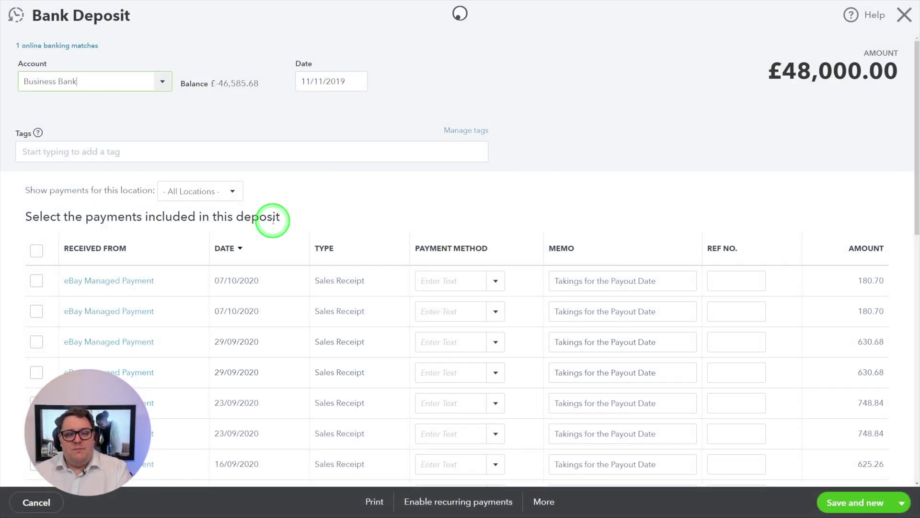
{"action": "scroll", "coordinate": [273, 220], "scroll_direction": "down", "scroll_amount": 10}
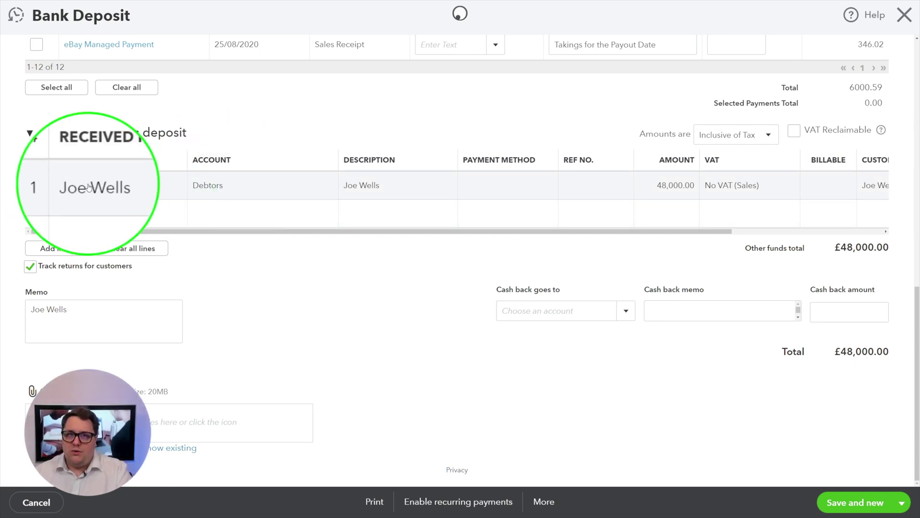
{"action": "left_click", "coordinate": [174, 225]}
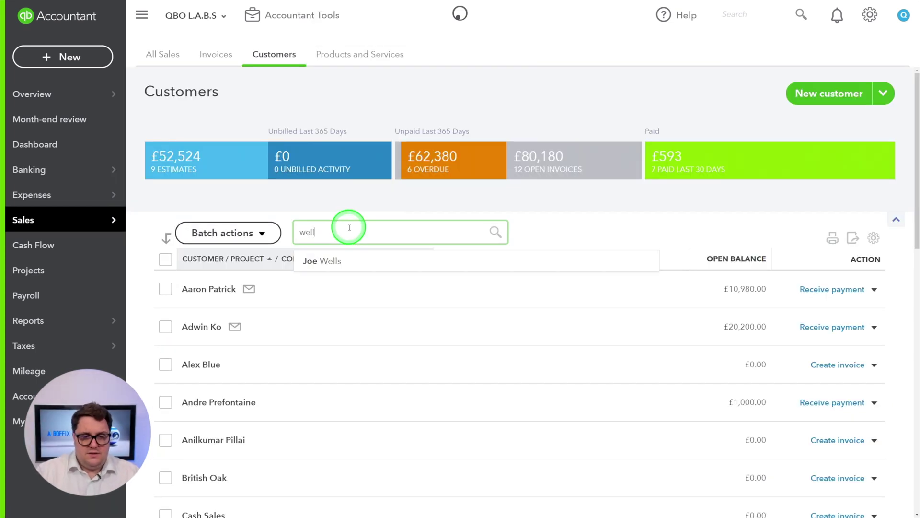
Search the customer list for "wells" and compare the open balances of the matching customers.
{"action": "type", "text": "s"}
{"action": "key", "text": "Return"}
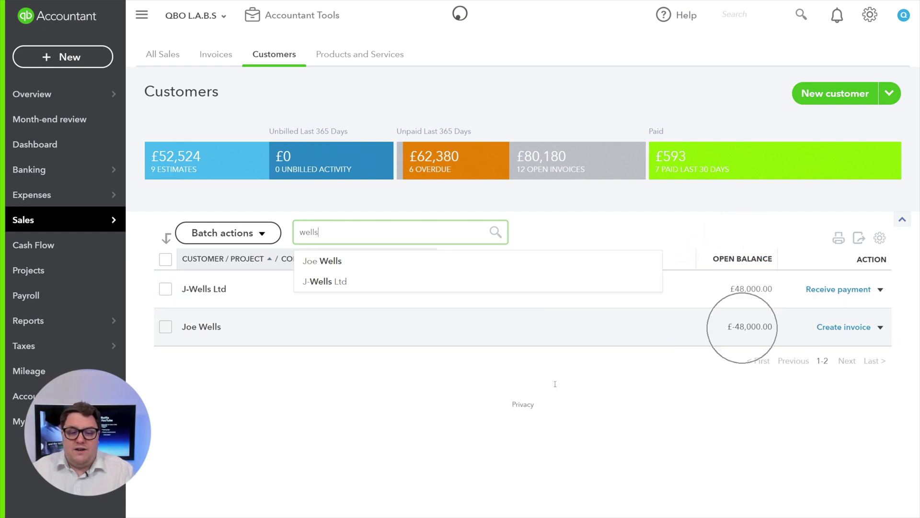
{"action": "left_click", "coordinate": [421, 390]}
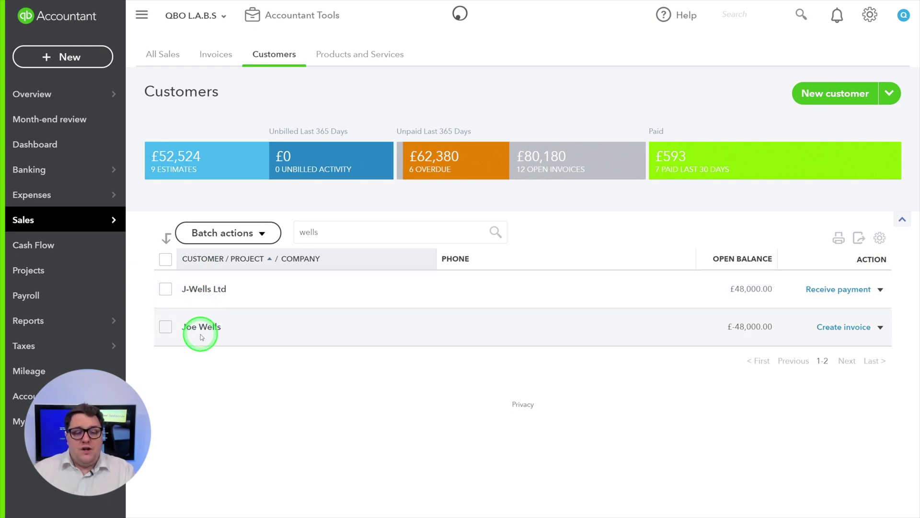
Open the J-Wells Ltd customer record and copy its exact name.
{"action": "left_click_drag", "start_coordinate": [232, 288], "coordinate": [186, 288]}
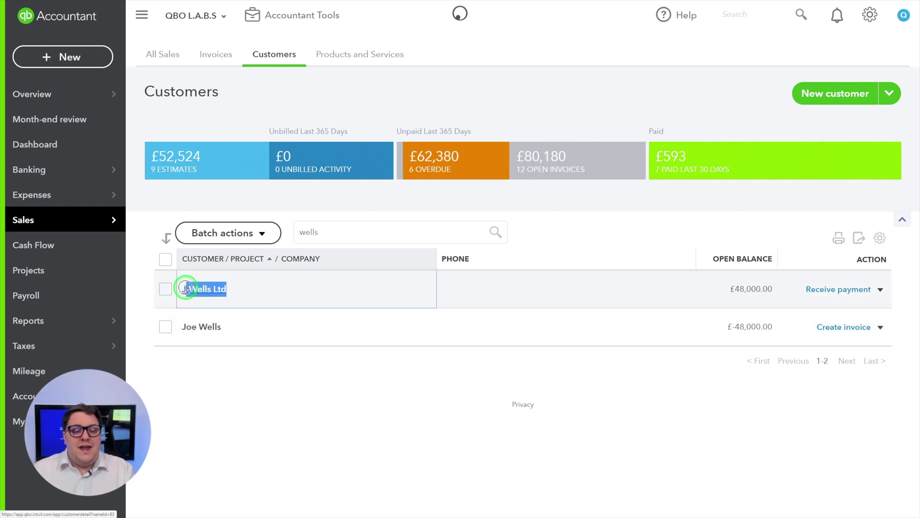
{"action": "left_click", "coordinate": [182, 288]}
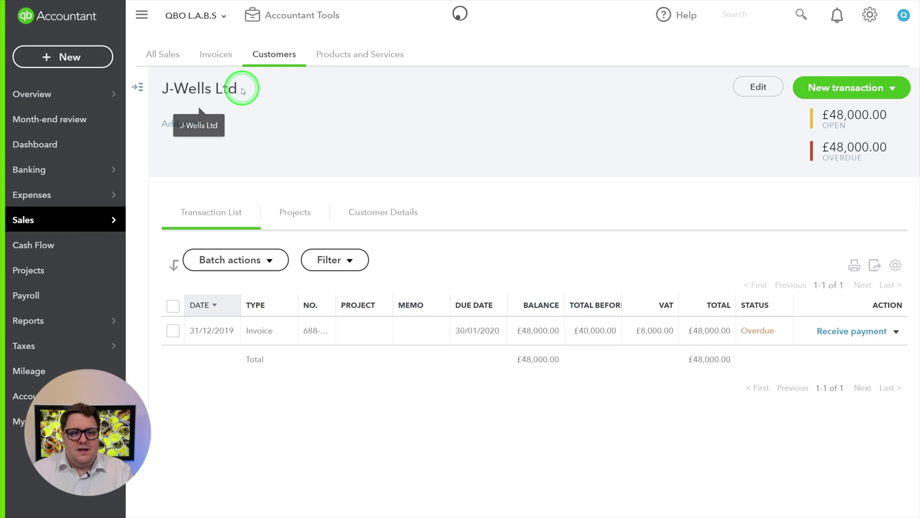
{"action": "left_click_drag", "start_coordinate": [243, 91], "coordinate": [223, 88]}
{"action": "left_click", "coordinate": [237, 88]}
{"action": "triple_click", "coordinate": [238, 88]}
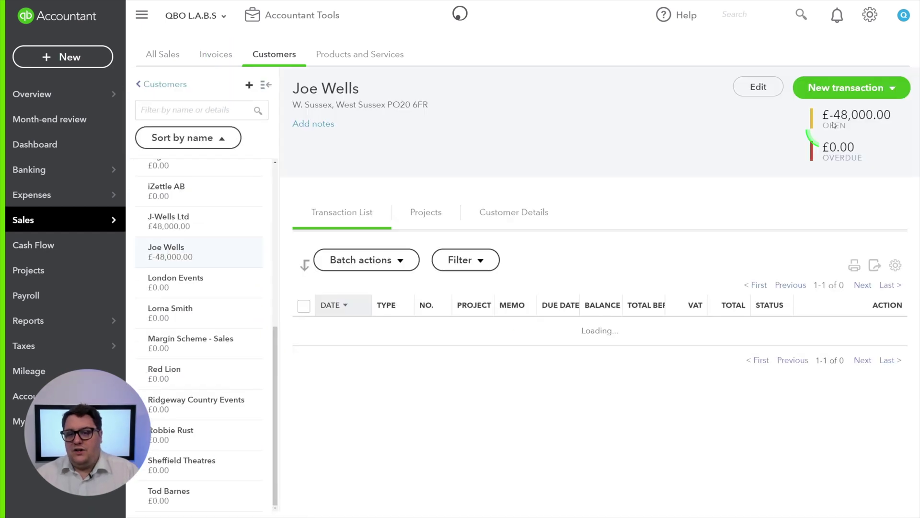
Change the duplicate individual customer's display name to J-Wells Ltd, save it, and merge the two customer records.
{"action": "left_click", "coordinate": [854, 95]}
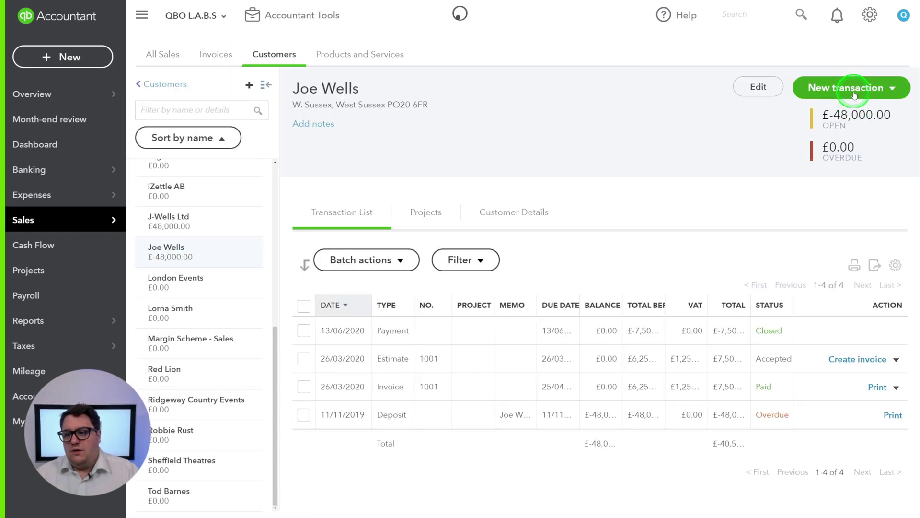
{"action": "left_click", "coordinate": [762, 88]}
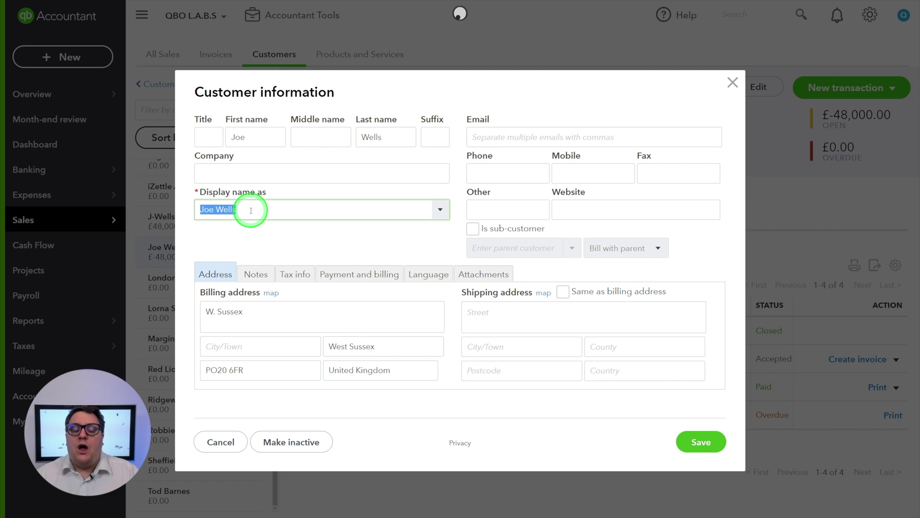
{"action": "type", "text": "J-Wells Ltd"}
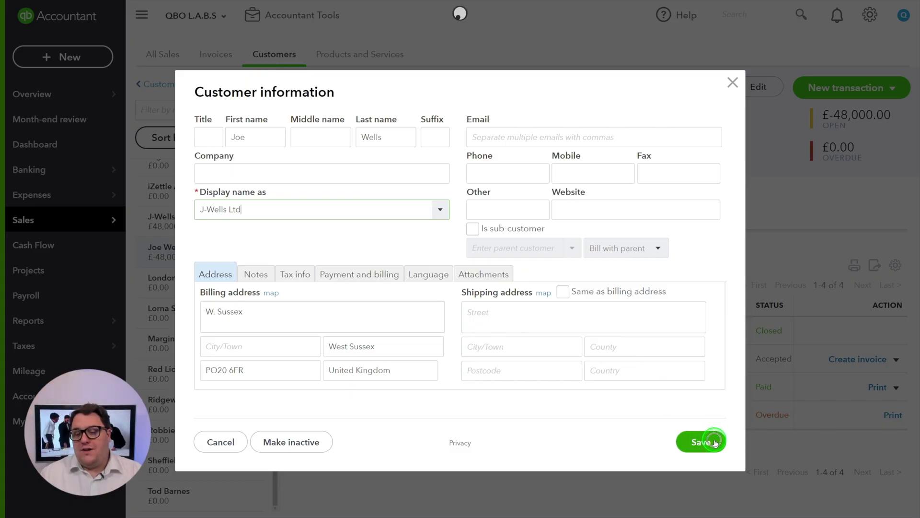
{"action": "left_click", "coordinate": [714, 442]}
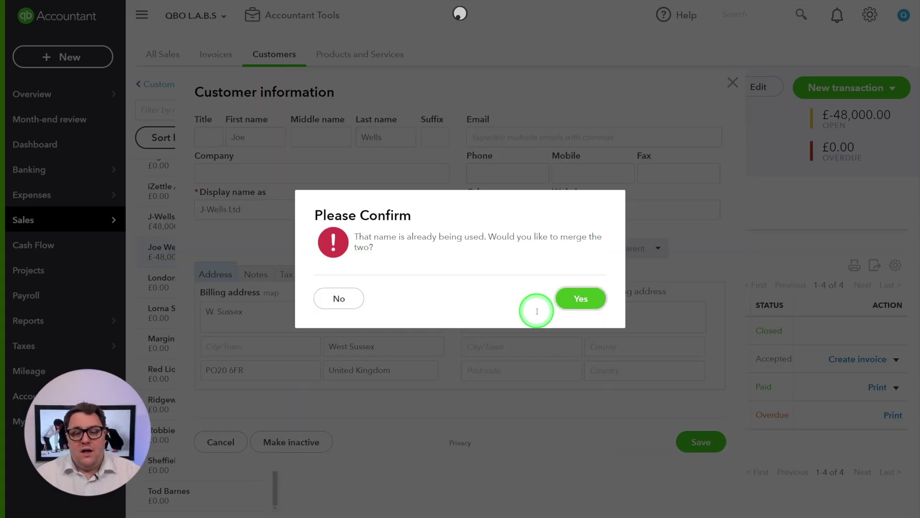
{"action": "left_click", "coordinate": [581, 298]}
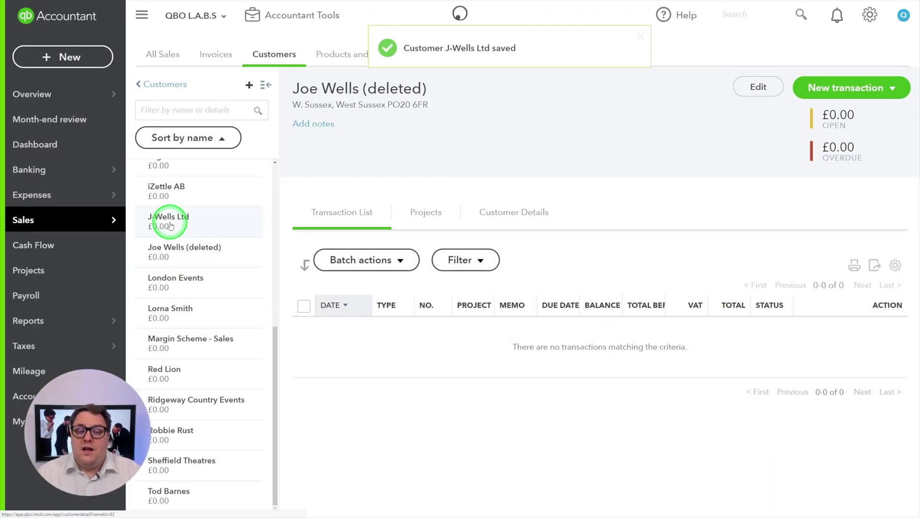
Receive payment on J-Wells Ltd's overdue £48,000 invoice by applying the 11/11/2019 deposit credit with £0.00 received, and save and close it.
{"action": "left_click", "coordinate": [170, 225]}
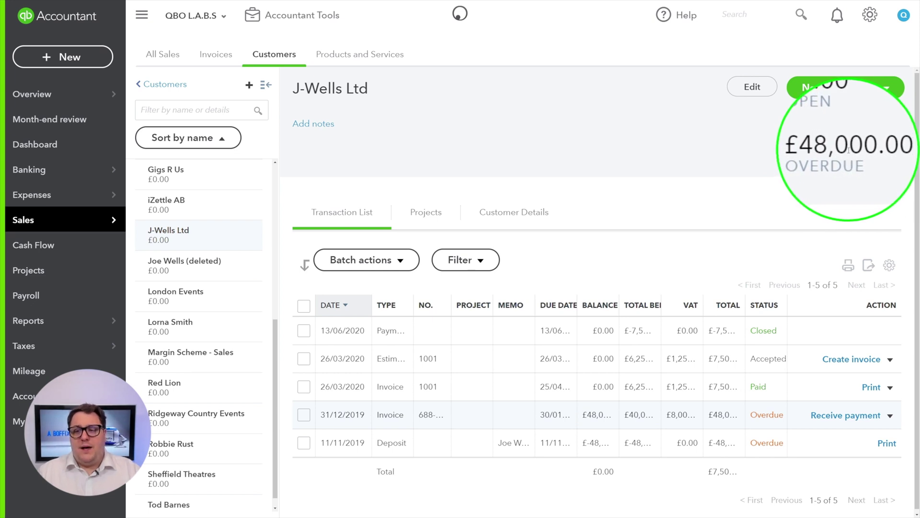
{"action": "left_click", "coordinate": [842, 416]}
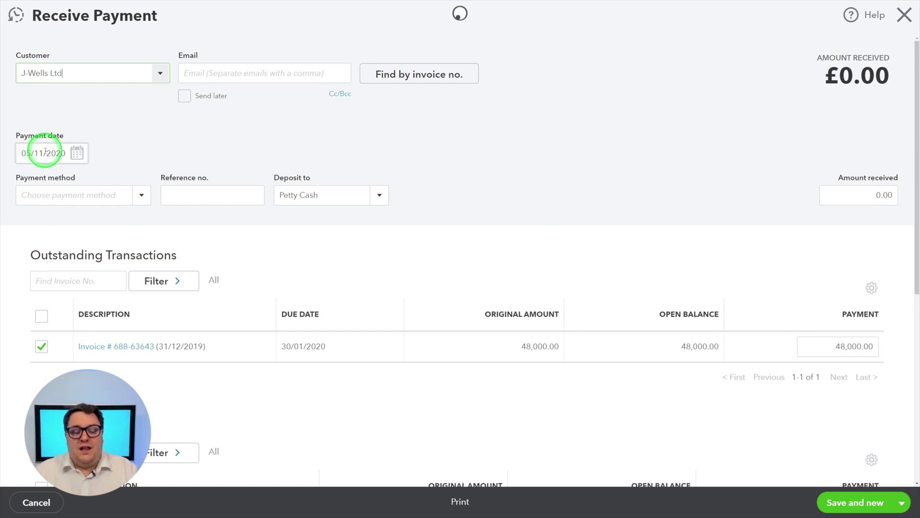
{"action": "scroll", "coordinate": [294, 291], "scroll_direction": "down", "scroll_amount": 4}
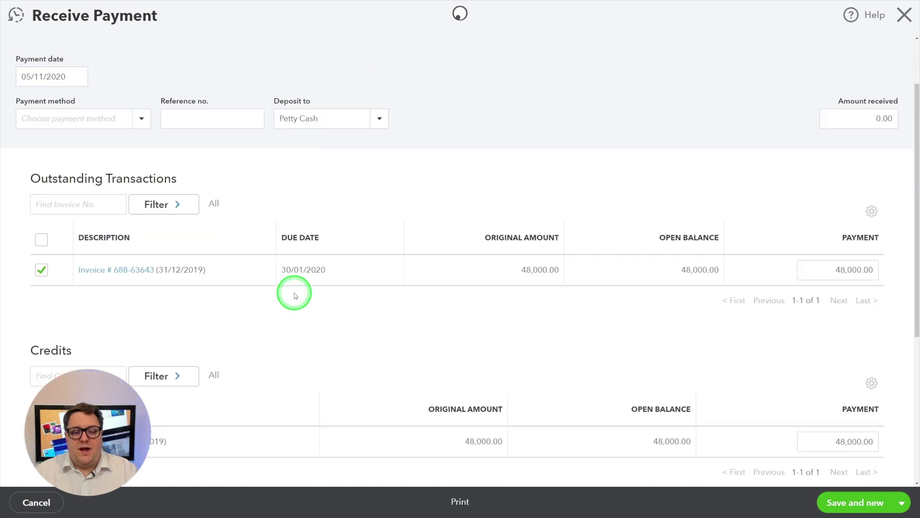
{"action": "scroll", "coordinate": [294, 293], "scroll_direction": "up", "scroll_amount": 1}
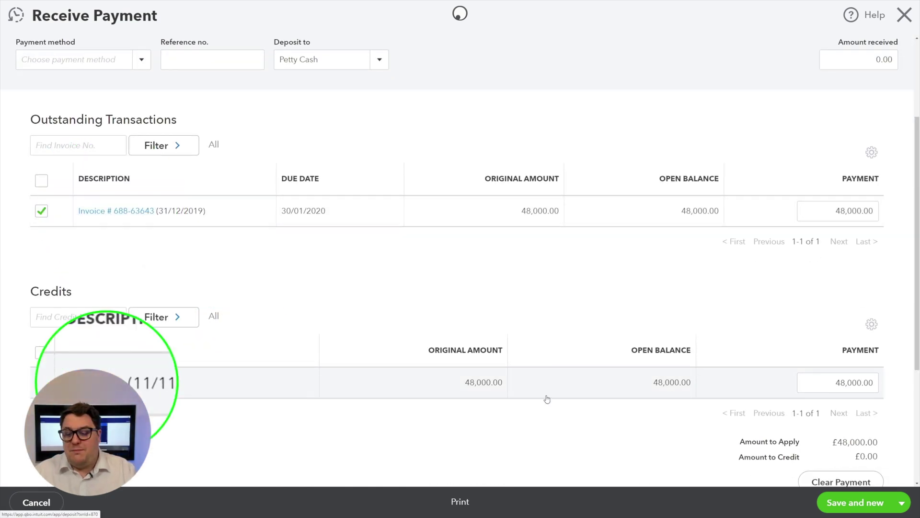
{"action": "scroll", "coordinate": [838, 398], "scroll_direction": "down", "scroll_amount": 4}
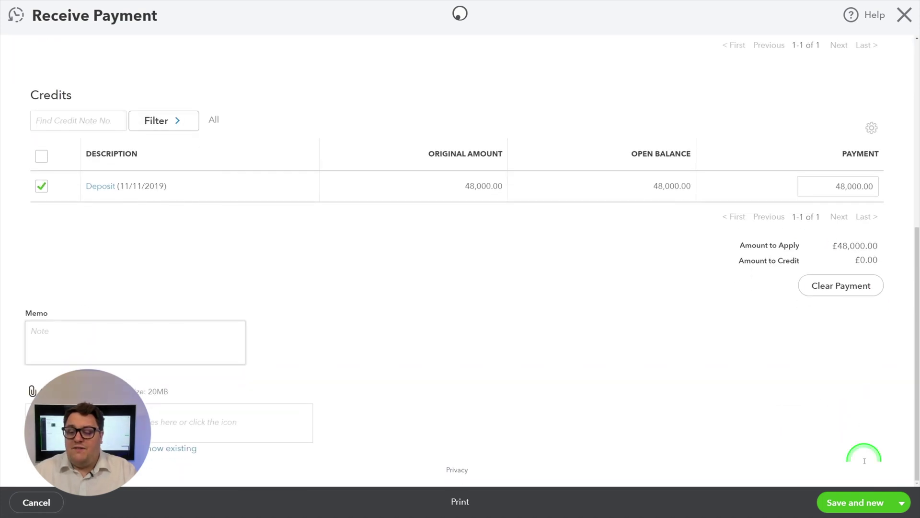
{"action": "scroll", "coordinate": [828, 359], "scroll_direction": "up", "scroll_amount": 7}
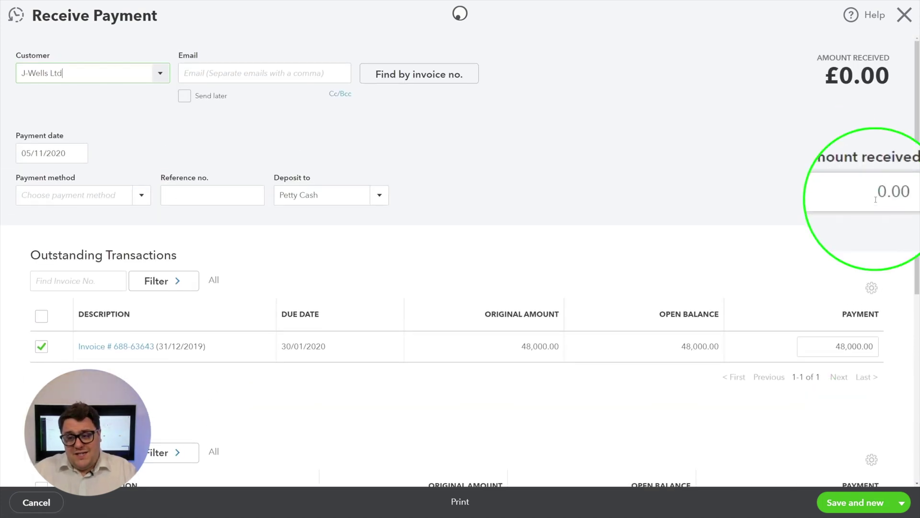
{"action": "left_click", "coordinate": [887, 513]}
{"action": "left_click", "coordinate": [842, 464]}
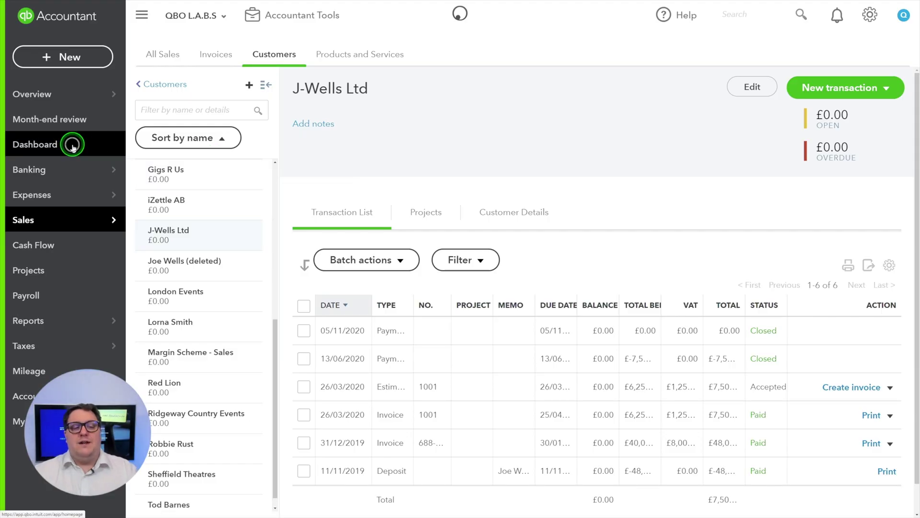
Return to the dashboard and reopen the overdue invoices to check that the J-Wells Ltd invoice is cleared.
{"action": "left_click", "coordinate": [72, 145]}
{"action": "scroll", "coordinate": [457, 282], "scroll_direction": "down", "scroll_amount": 10}
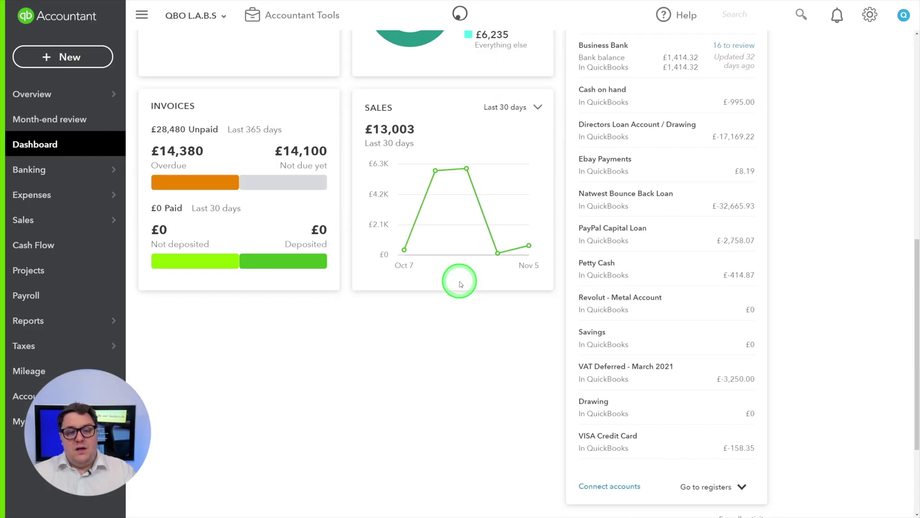
{"action": "scroll", "coordinate": [460, 284], "scroll_direction": "up", "scroll_amount": 1}
{"action": "left_click", "coordinate": [165, 200]}
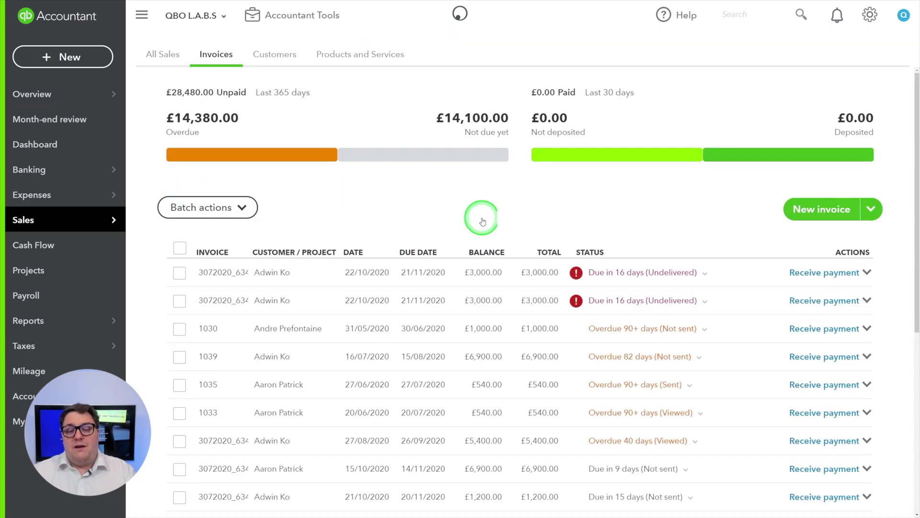
Review the remaining unpaid invoices, including the two £540.00 overdue ones, 1035 and 1033, and the £6,900.00 one due 14/11/2020.
{"action": "scroll", "coordinate": [545, 206], "scroll_direction": "down", "scroll_amount": 3}
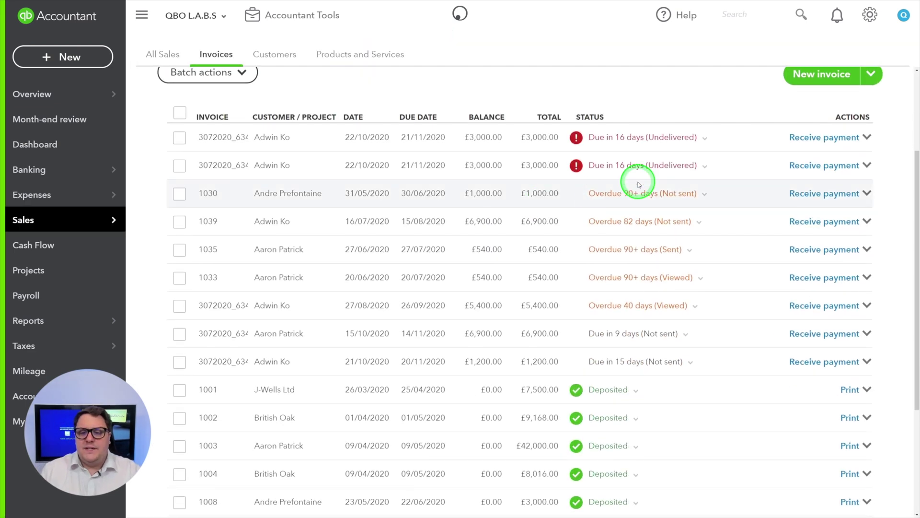
{"action": "left_click", "coordinate": [492, 312]}
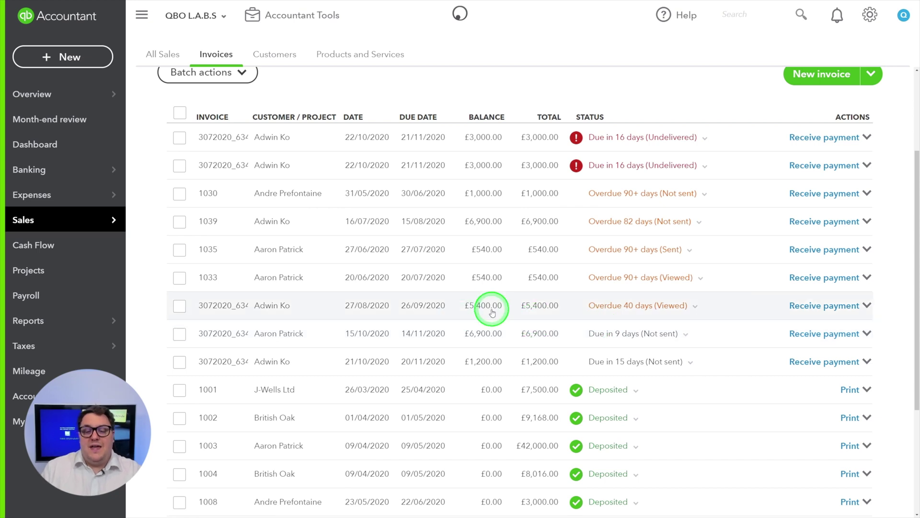
{"action": "left_click", "coordinate": [509, 340]}
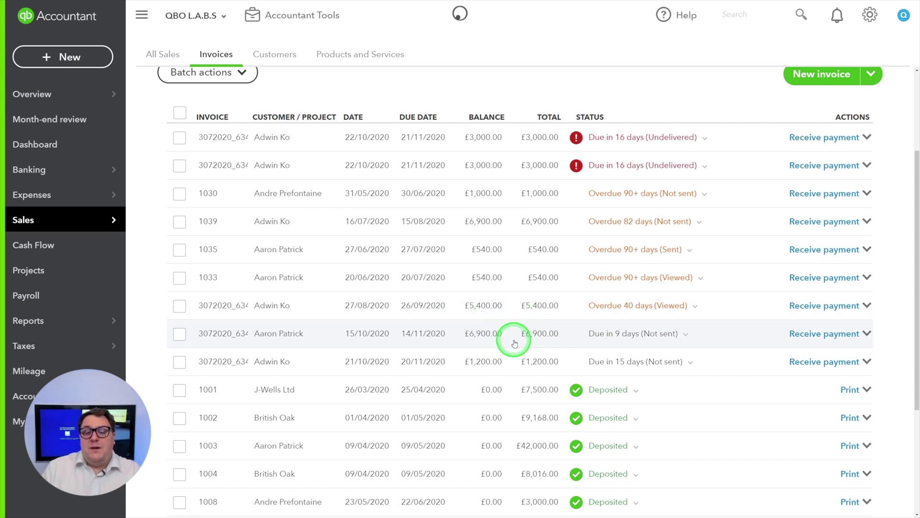
{"action": "left_click", "coordinate": [542, 257]}
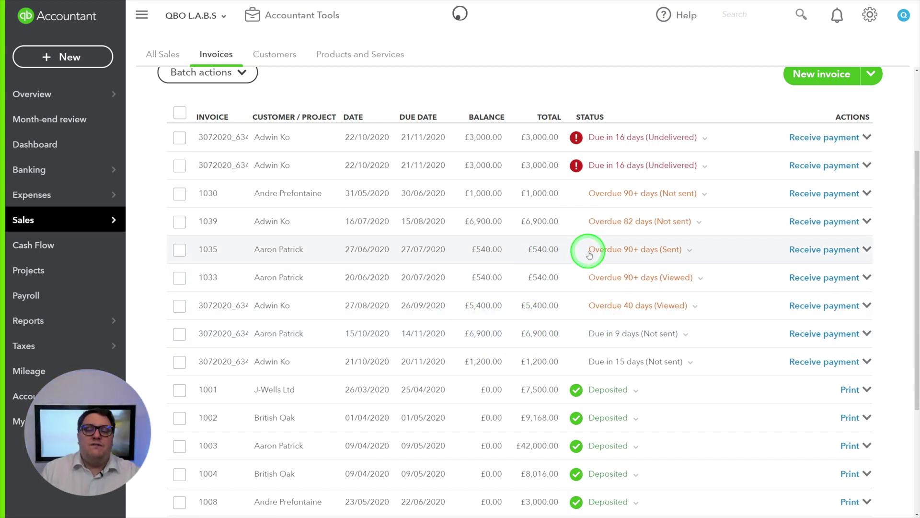
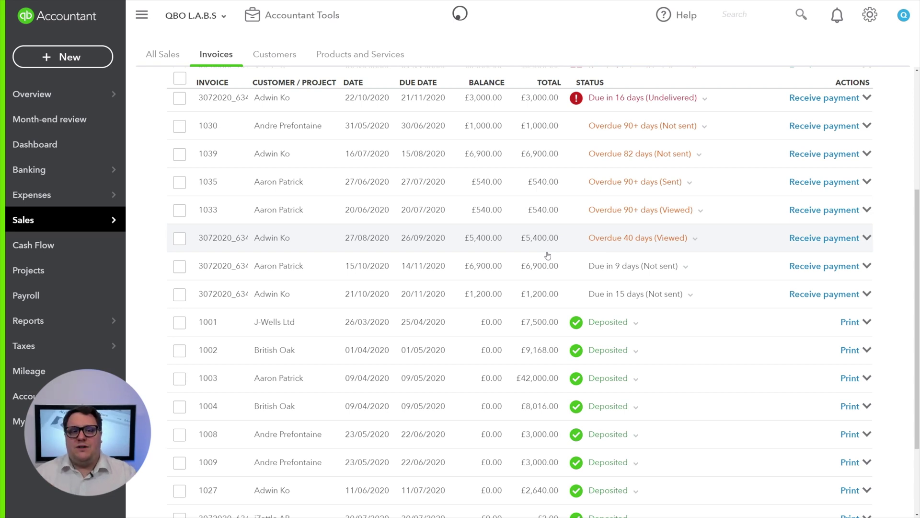
{"action": "left_click", "coordinate": [180, 182]}
{"action": "left_click", "coordinate": [179, 209]}
{"action": "left_click", "coordinate": [176, 265]}
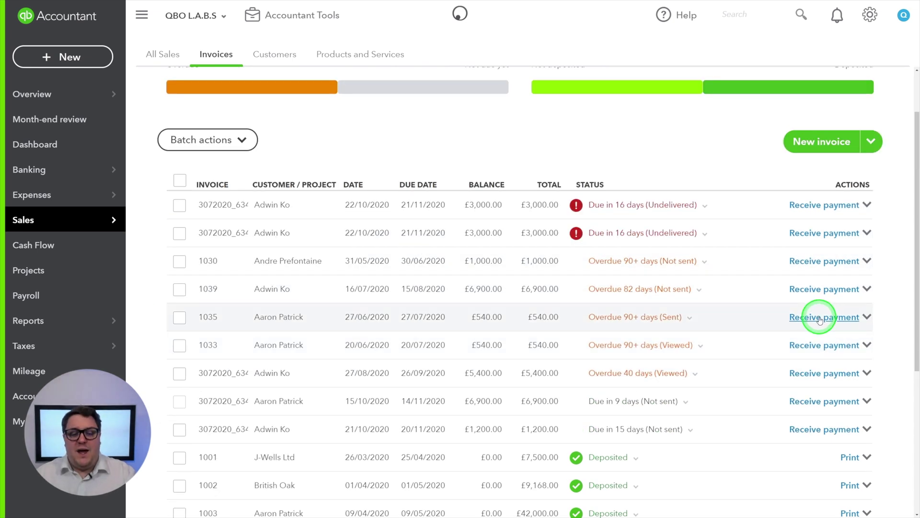
Start receiving payment on invoice 1035 and include the customer's other outstanding transactions: invoices 1033 and 3072020_634768 and the opening balance journal entry.
{"action": "left_click", "coordinate": [819, 319]}
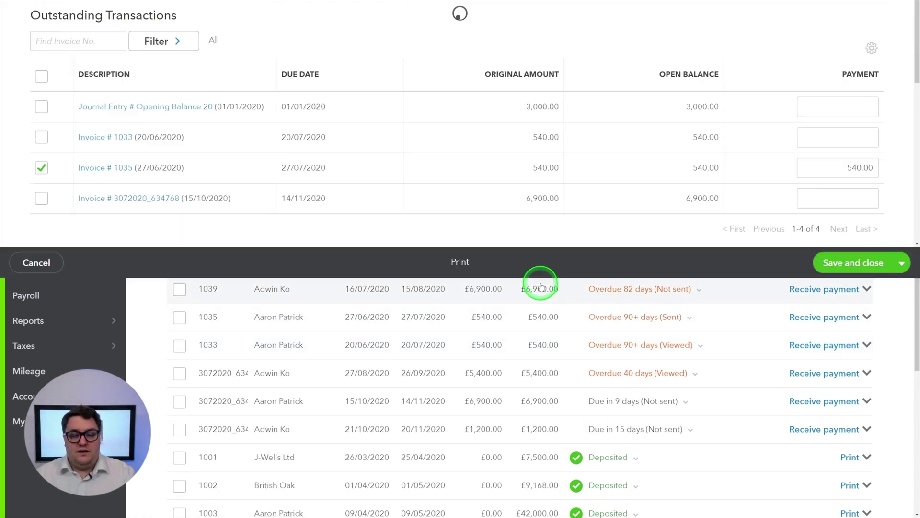
{"action": "scroll", "coordinate": [396, 282], "scroll_direction": "down", "scroll_amount": 3}
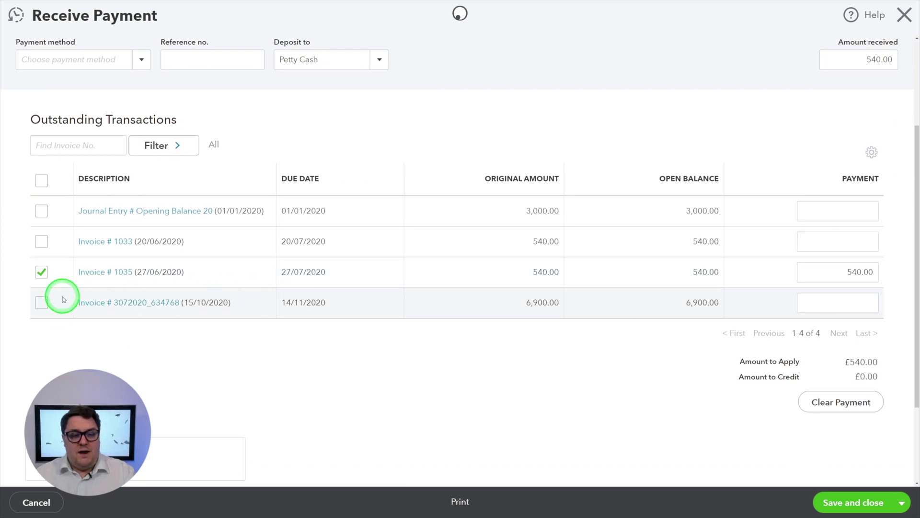
{"action": "left_click", "coordinate": [43, 303]}
{"action": "left_click", "coordinate": [41, 241]}
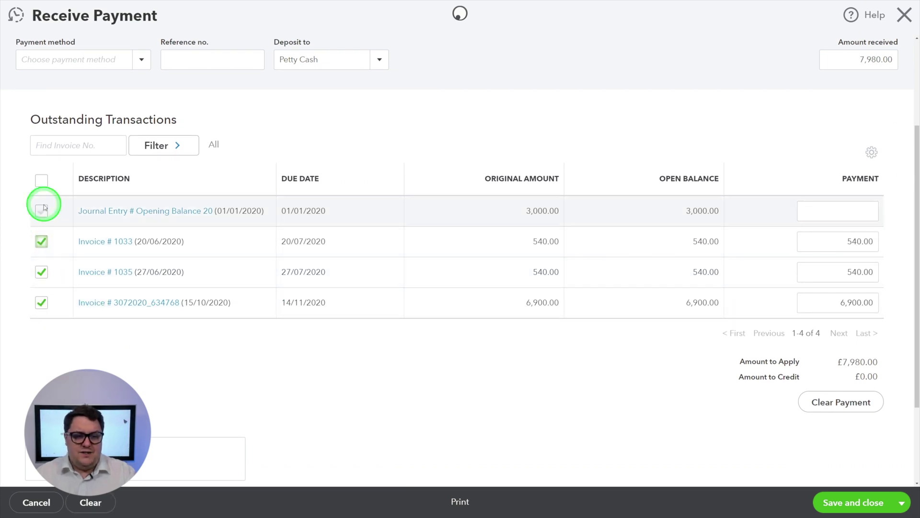
{"action": "left_click", "coordinate": [42, 210]}
{"action": "scroll", "coordinate": [426, 330], "scroll_direction": "up", "scroll_amount": 3}
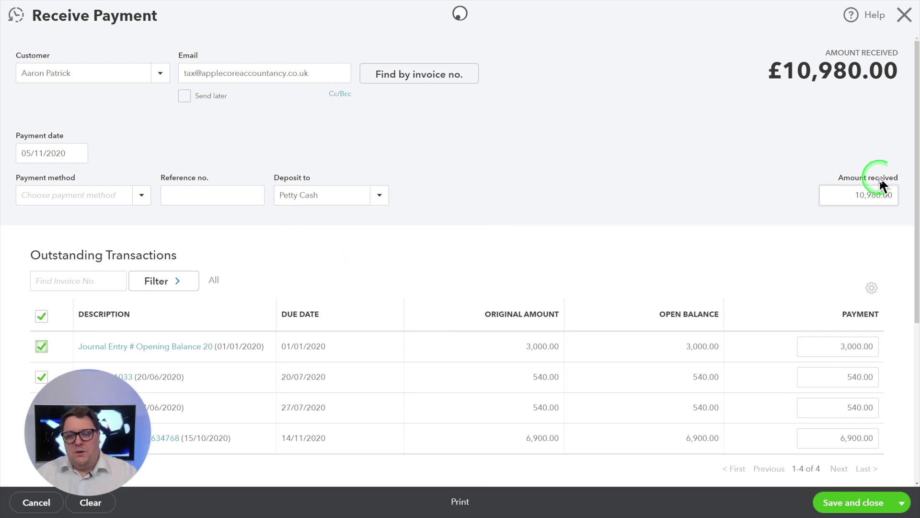
Set the payment to be deposited to Directors Loan Account / Drawing, and save and close it.
{"action": "left_click", "coordinate": [852, 201]}
{"action": "left_click", "coordinate": [360, 147]}
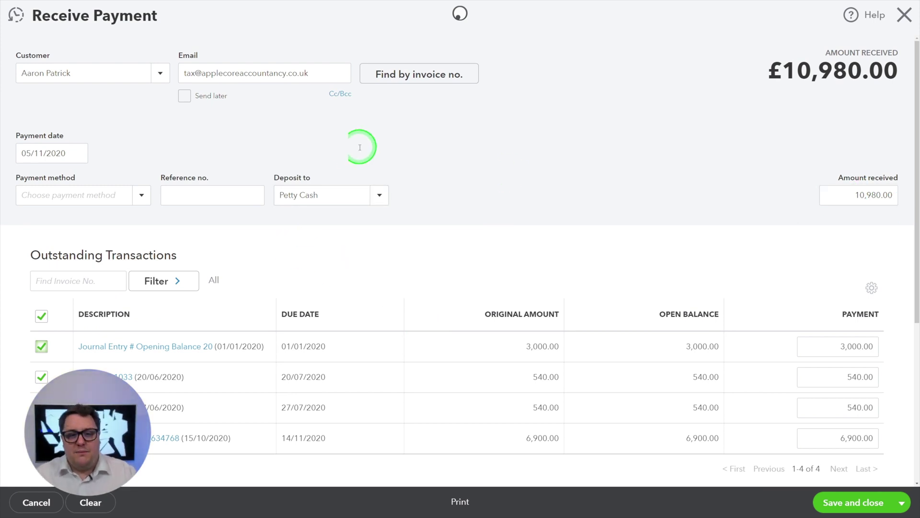
{"action": "left_click", "coordinate": [376, 197]}
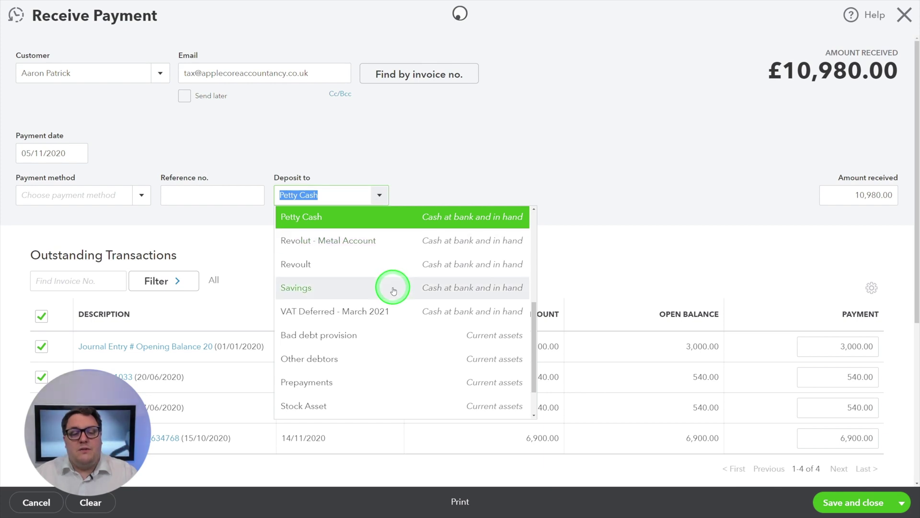
{"action": "scroll", "coordinate": [393, 290], "scroll_direction": "up", "scroll_amount": 1}
{"action": "scroll", "coordinate": [391, 288], "scroll_direction": "up", "scroll_amount": 4}
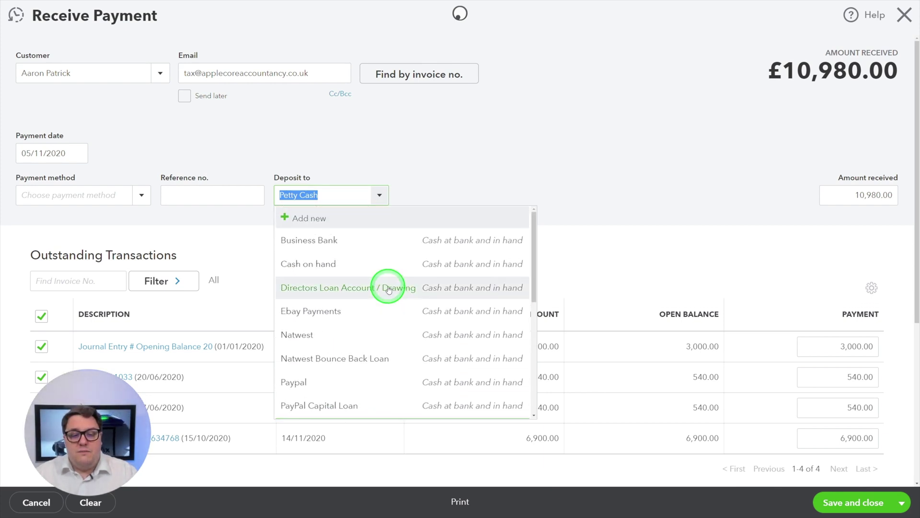
{"action": "left_click", "coordinate": [364, 289]}
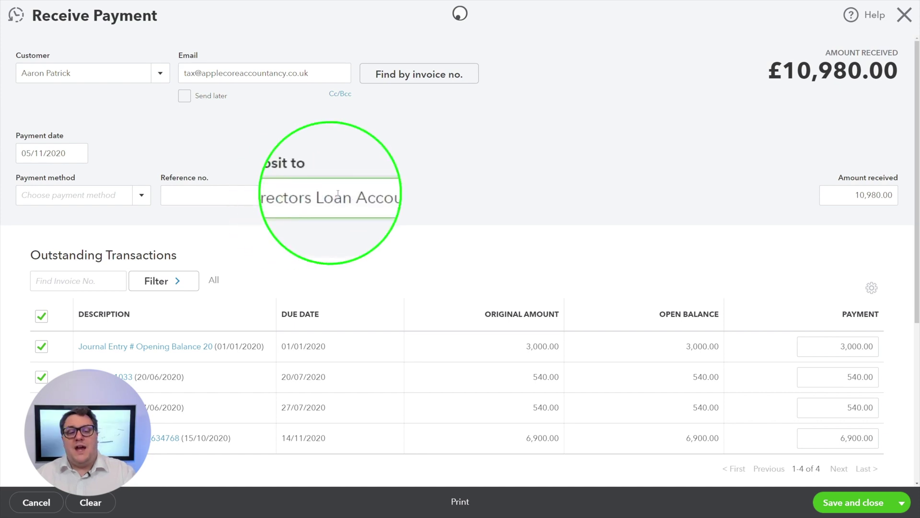
{"action": "scroll", "coordinate": [603, 312], "scroll_direction": "down", "scroll_amount": 3}
{"action": "scroll", "coordinate": [603, 312], "scroll_direction": "up", "scroll_amount": 3}
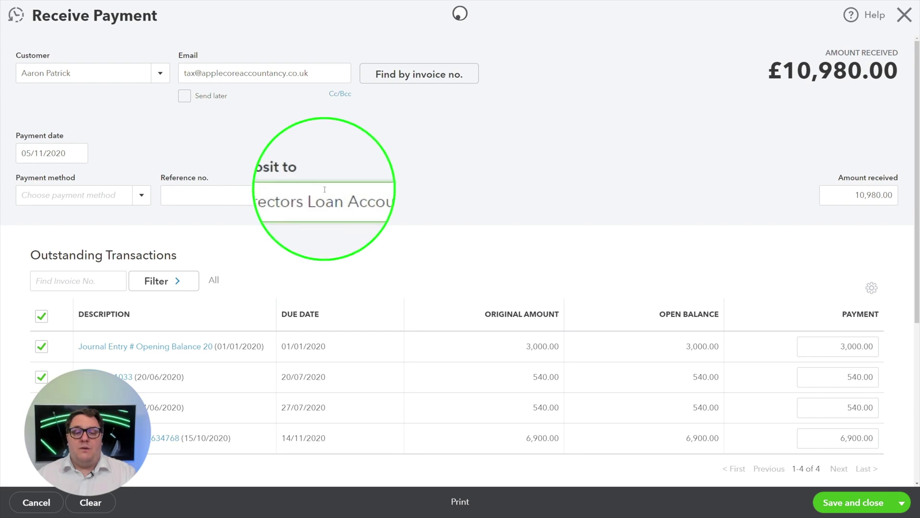
{"action": "left_click", "coordinate": [851, 502]}
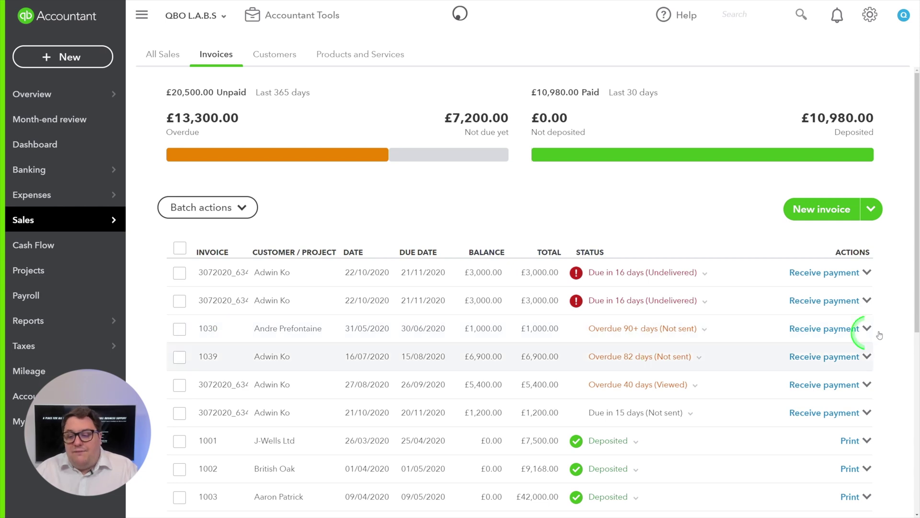
Send a payment reminder email for the £1,000.00 overdue invoice 1030.
{"action": "left_click", "coordinate": [865, 327]}
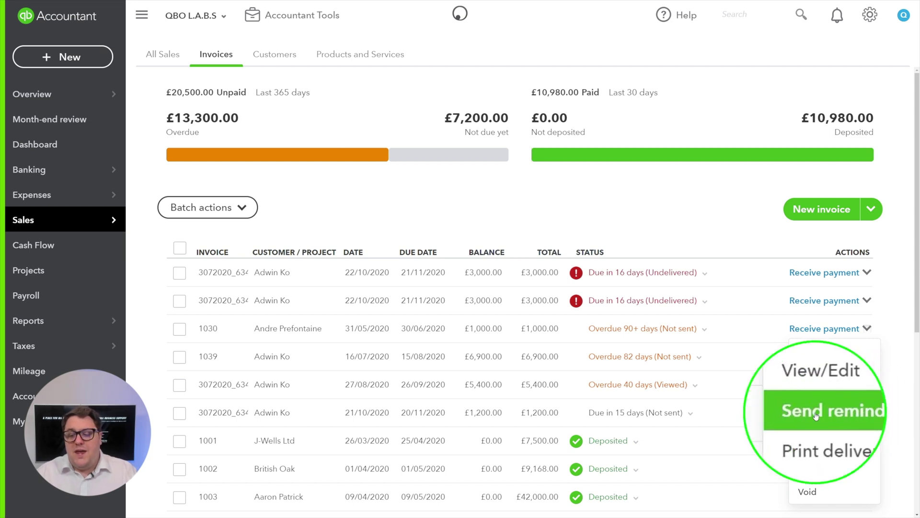
{"action": "left_click", "coordinate": [831, 415]}
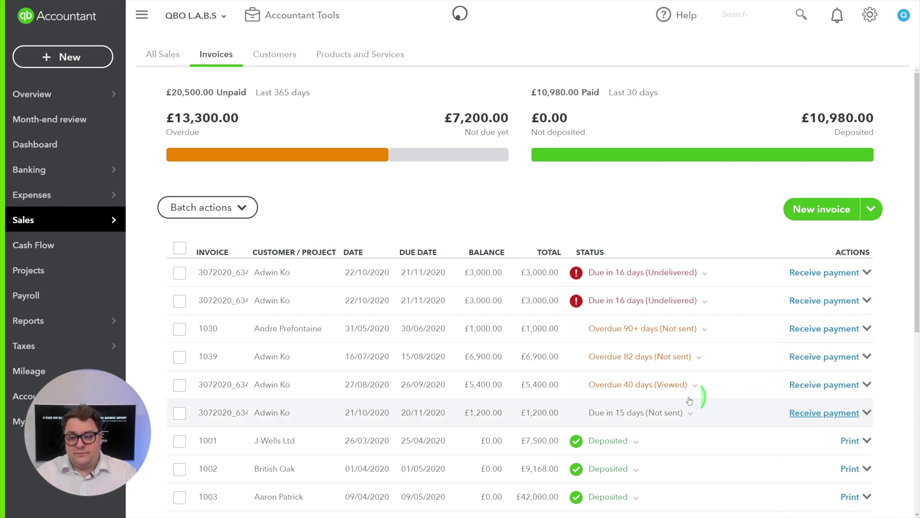
{"action": "left_click", "coordinate": [570, 390]}
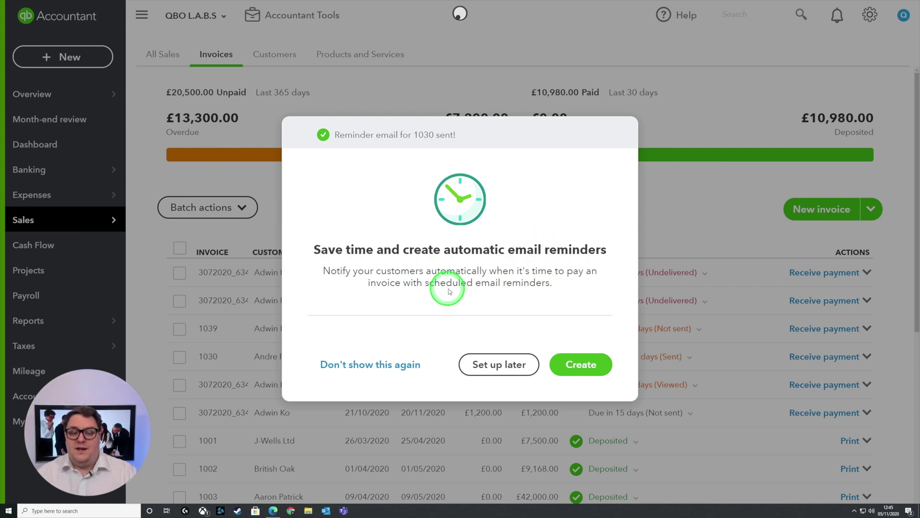
Create automatic email reminders by turning on auto invoice reminders with one reminder 1 day before the due date, and save the setting.
{"action": "left_click", "coordinate": [578, 366]}
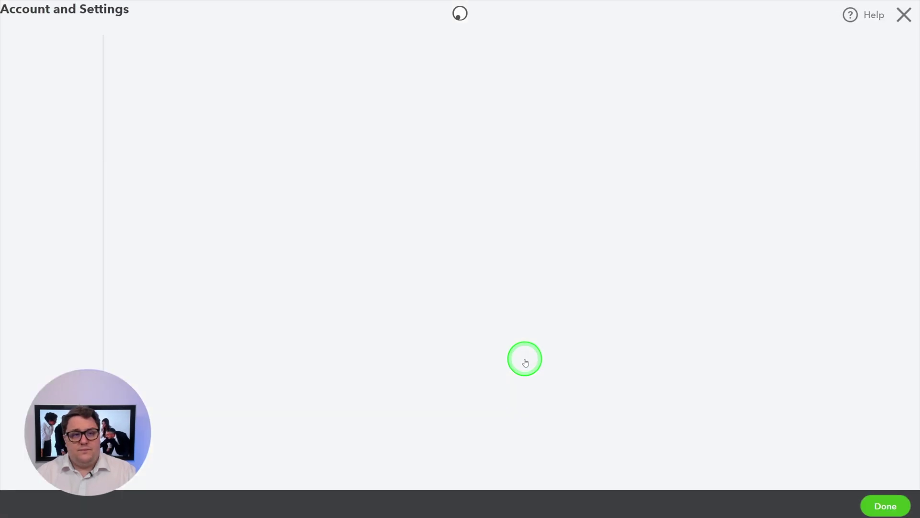
{"action": "scroll", "coordinate": [524, 363], "scroll_direction": "down", "scroll_amount": 3}
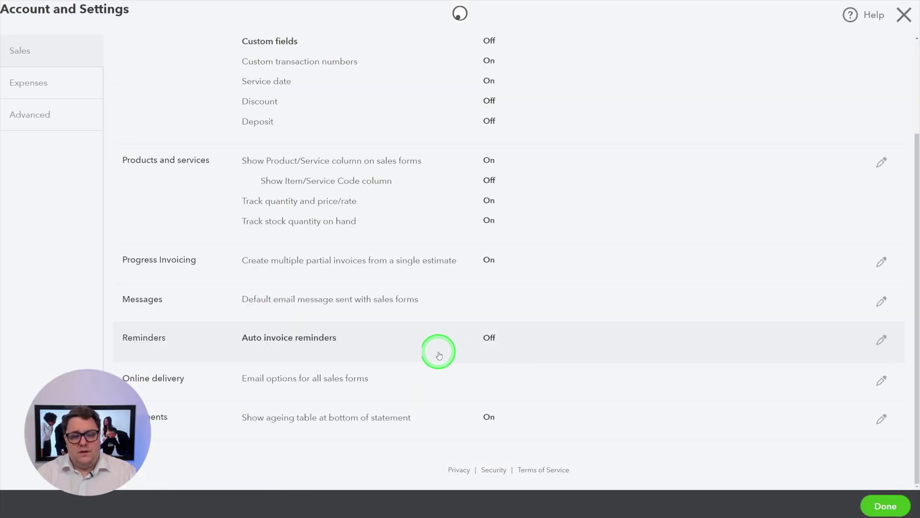
{"action": "left_click", "coordinate": [317, 343]}
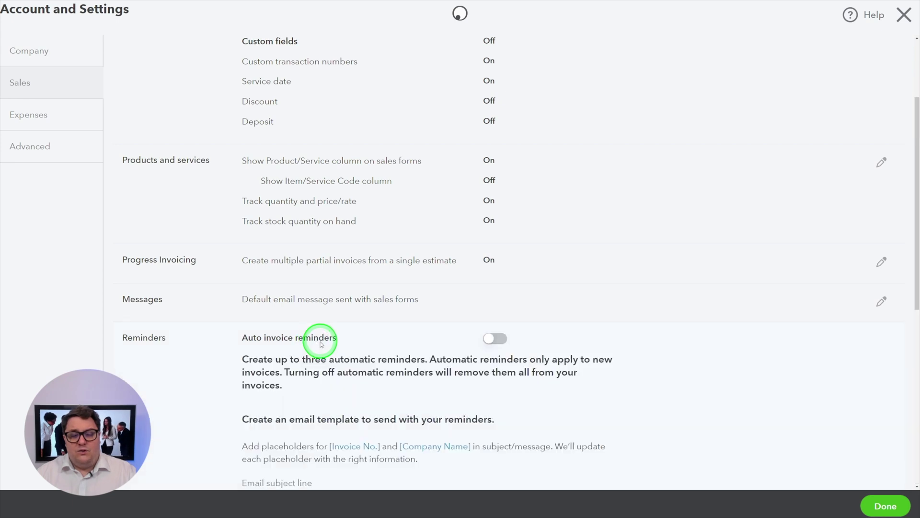
{"action": "left_click", "coordinate": [489, 340]}
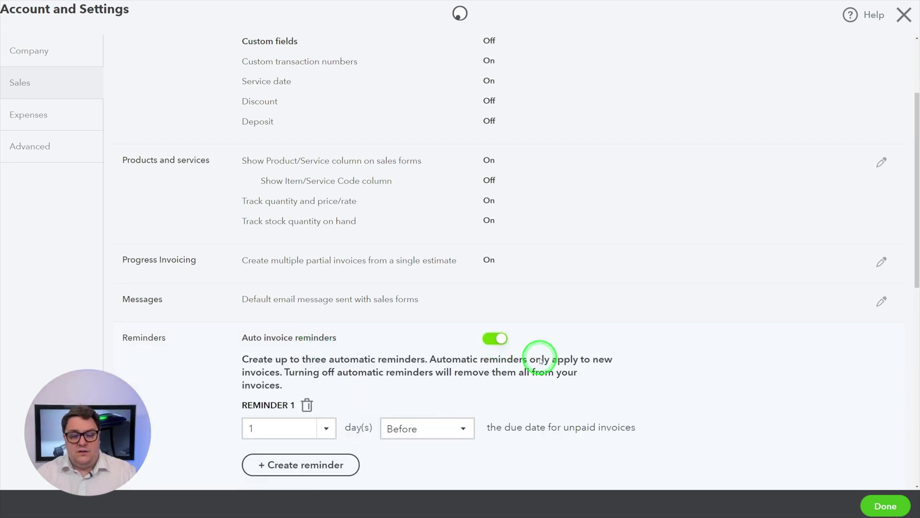
{"action": "scroll", "coordinate": [527, 353], "scroll_direction": "down", "scroll_amount": 4}
{"action": "scroll", "coordinate": [421, 324], "scroll_direction": "down", "scroll_amount": 5}
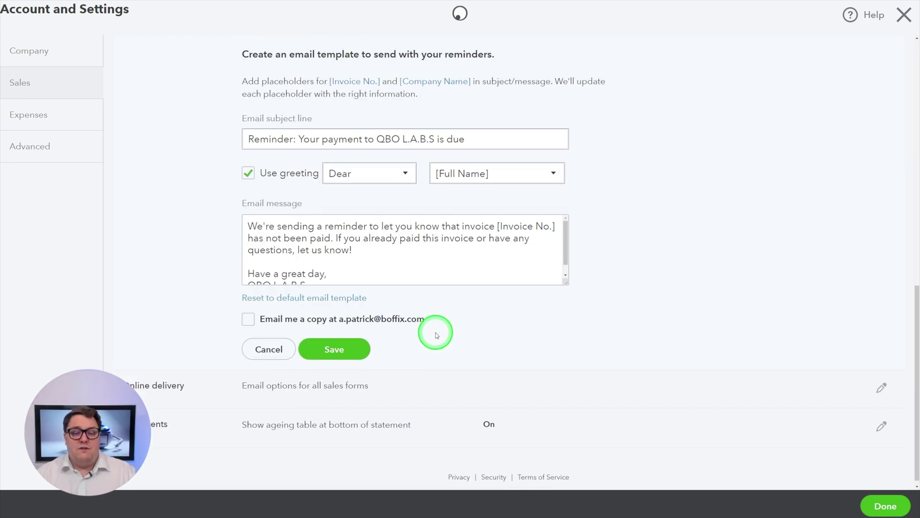
{"action": "left_click", "coordinate": [317, 341]}
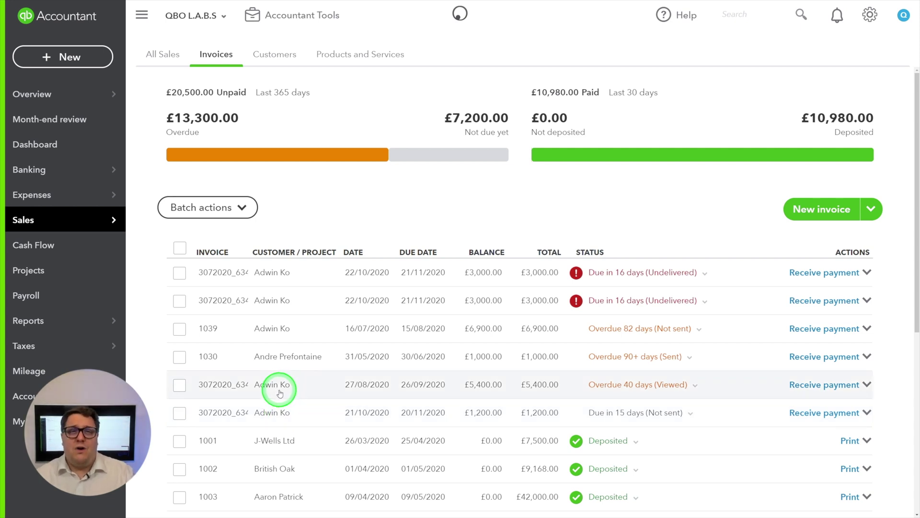
Open the record of the customer with the undelivered £3,000.00 invoices and check the customer's total open balance.
{"action": "left_click", "coordinate": [266, 271]}
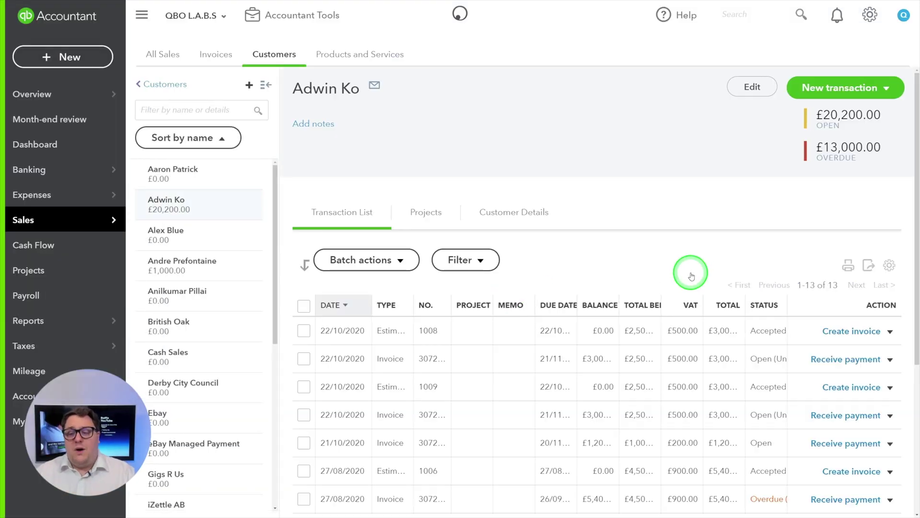
{"action": "mouse_move", "coordinate": [825, 116]}
{"action": "left_mouse_down"}
{"action": "mouse_move", "coordinate": [862, 114]}
{"action": "mouse_move", "coordinate": [815, 113]}
{"action": "left_mouse_up"}
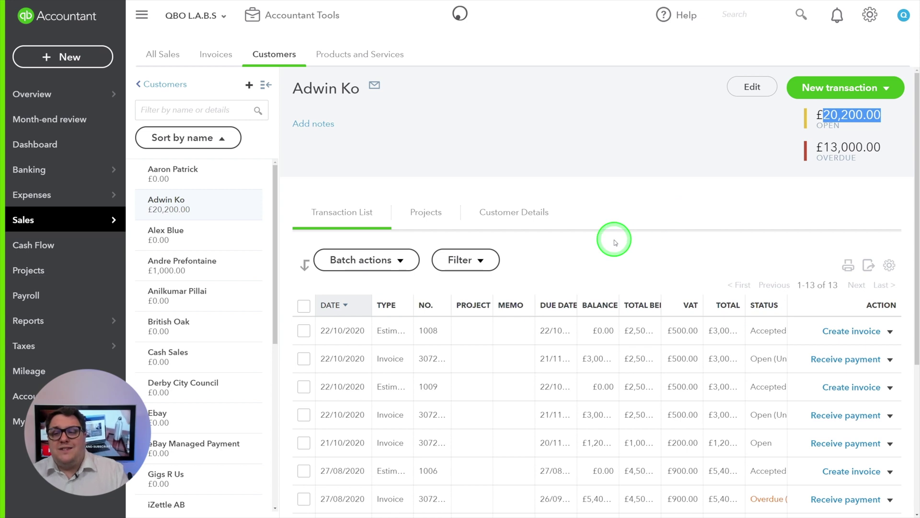
{"action": "left_click", "coordinate": [746, 121]}
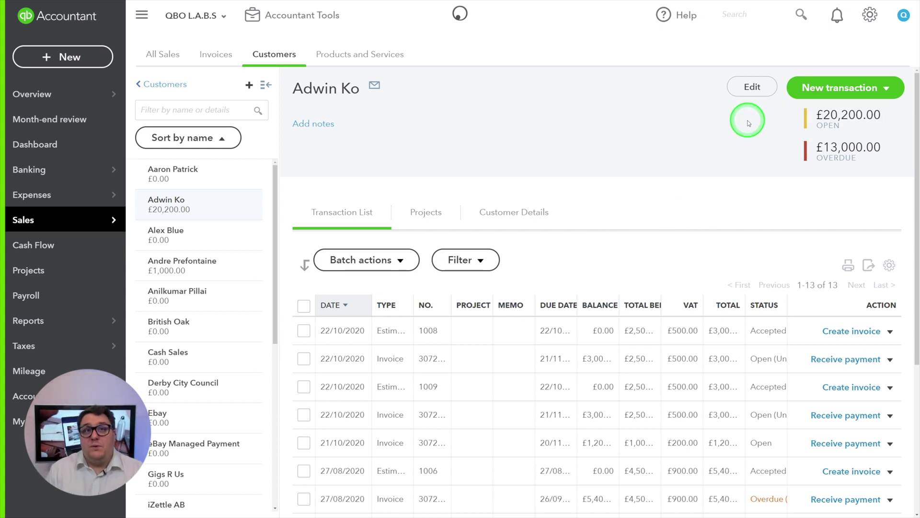
Start a credit note for this customer with amounts inclusive of tax, entering a line of £20,200.00 at 20.0% S VAT.
{"action": "left_click", "coordinate": [833, 88]}
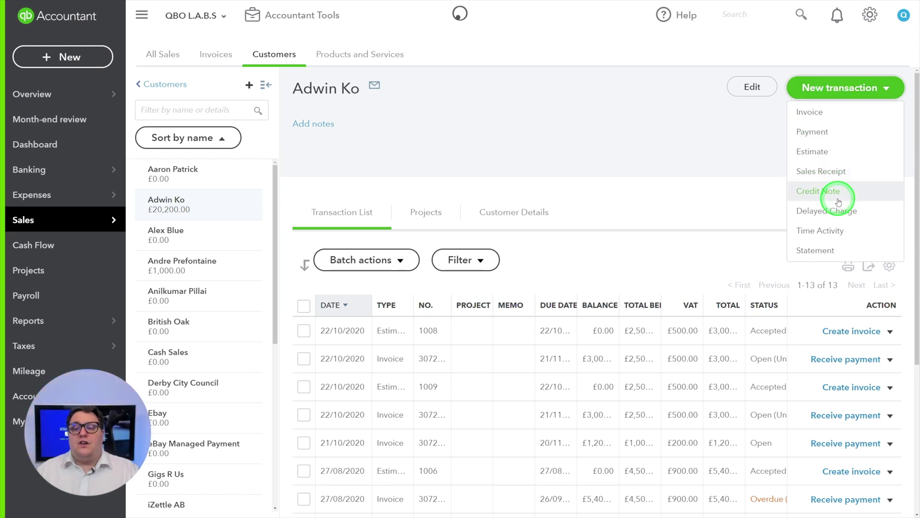
{"action": "left_click", "coordinate": [820, 191]}
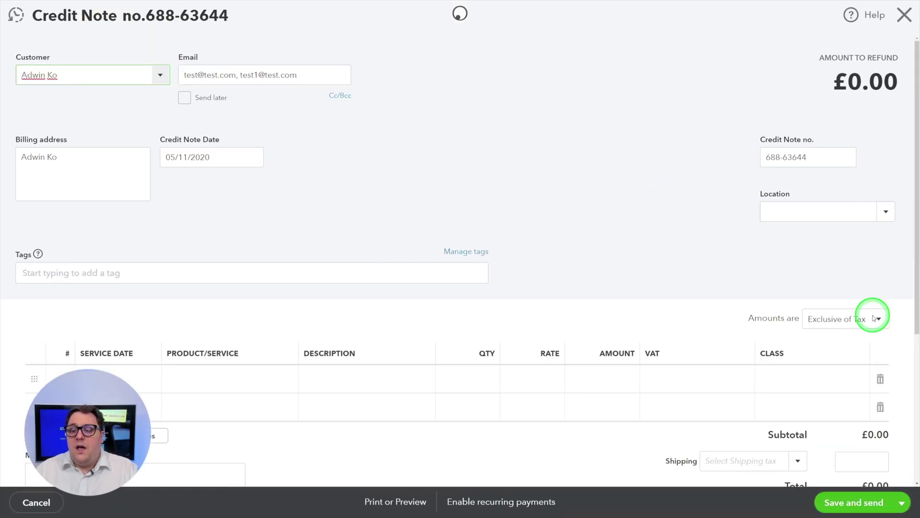
{"action": "left_click", "coordinate": [880, 320]}
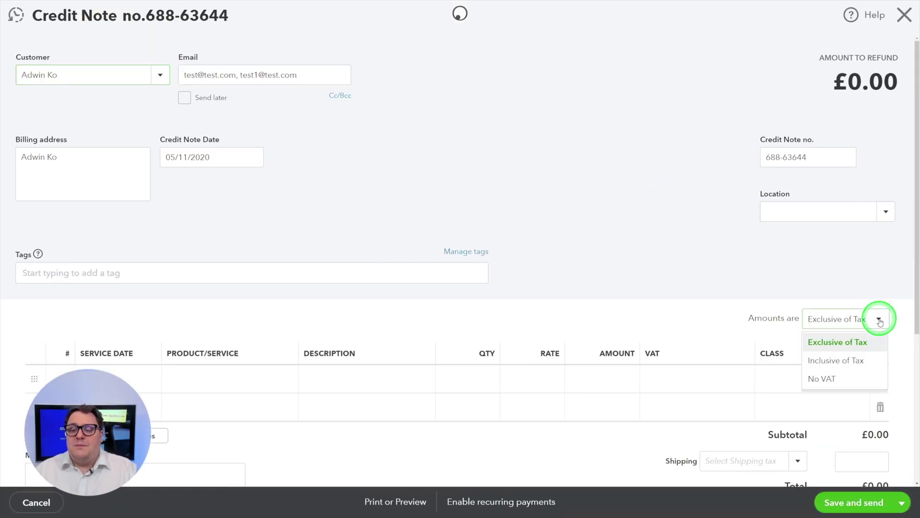
{"action": "left_click", "coordinate": [838, 361]}
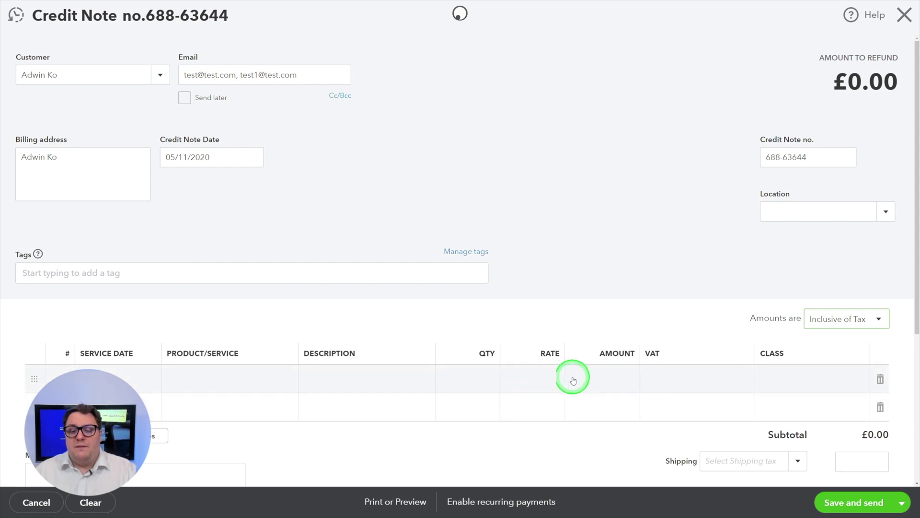
{"action": "left_click", "coordinate": [608, 378]}
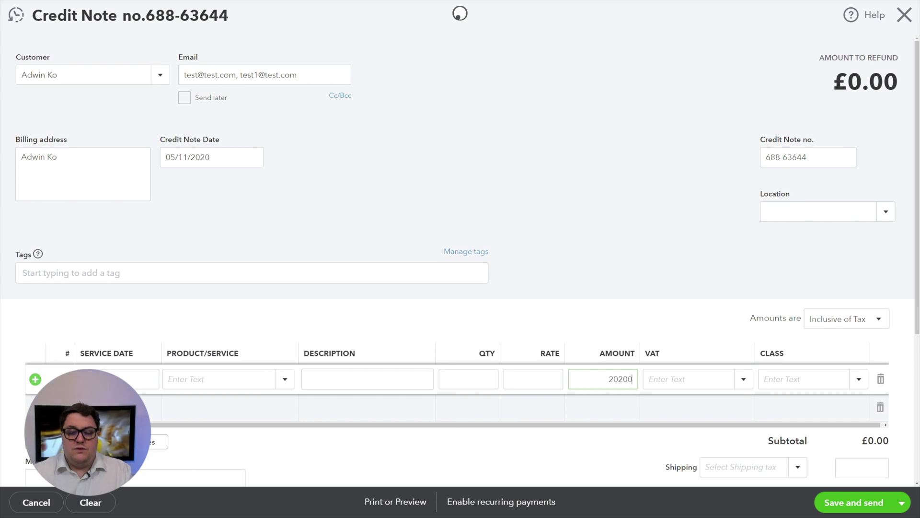
{"action": "key", "text": "Tab"}
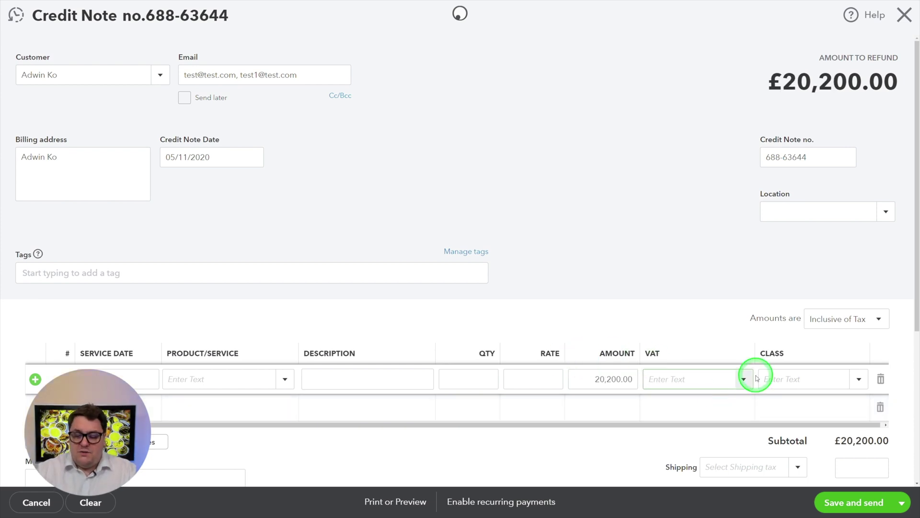
{"action": "left_click", "coordinate": [690, 398]}
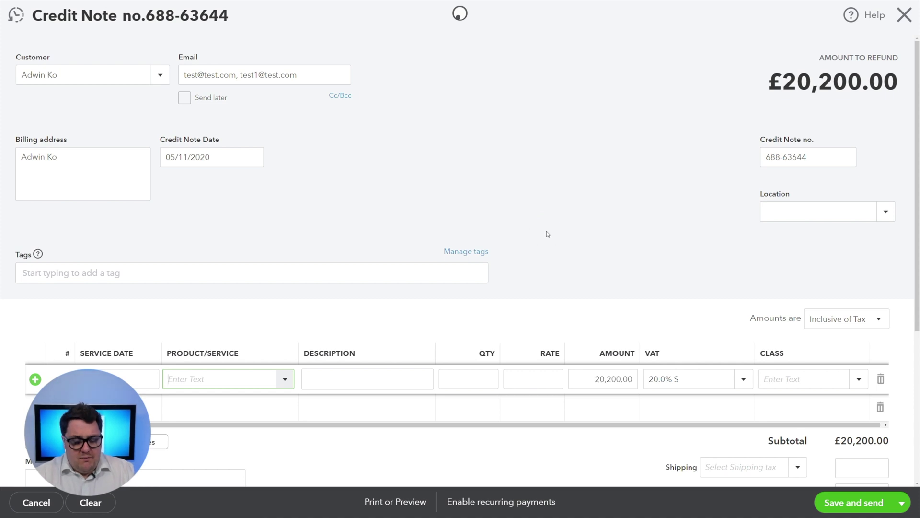
Add a new service item named Bad Debt to the credit note line, with the description "Write off Bad Debt - see attachments".
{"action": "type", "text": "Debt"}
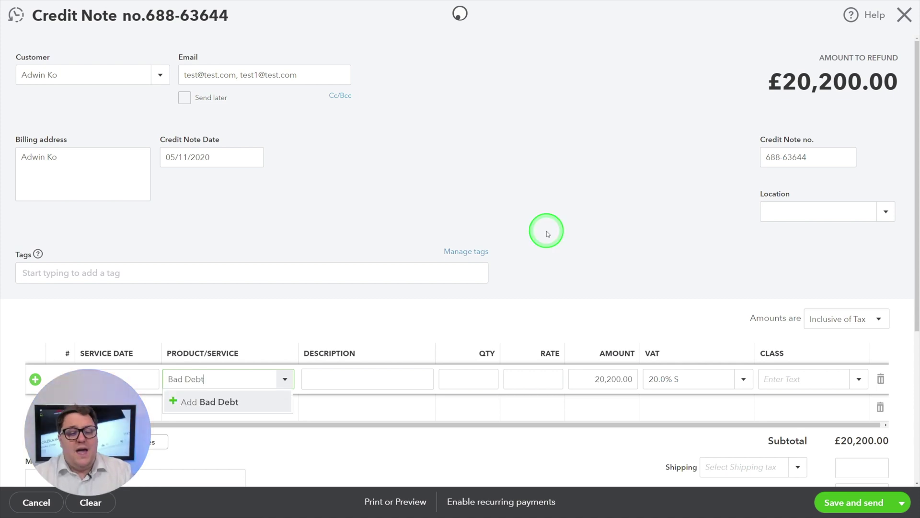
{"action": "left_click", "coordinate": [223, 402]}
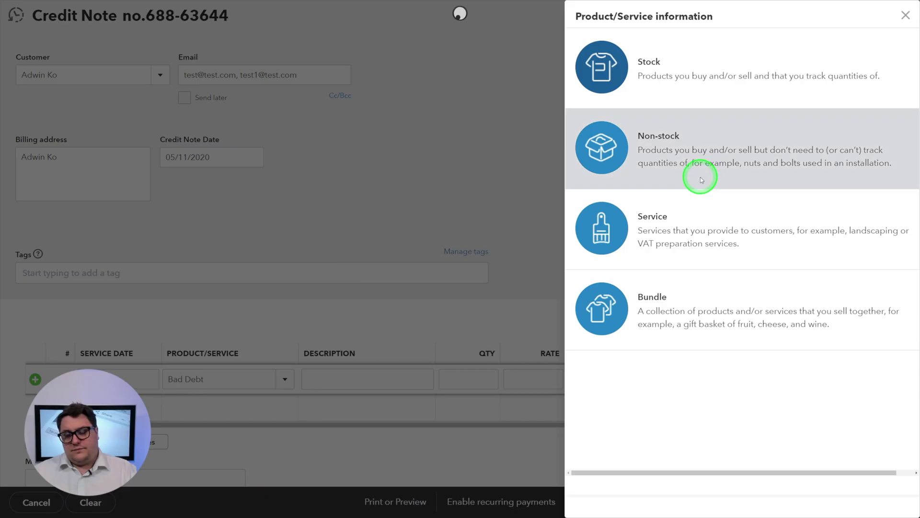
{"action": "left_click", "coordinate": [650, 227]}
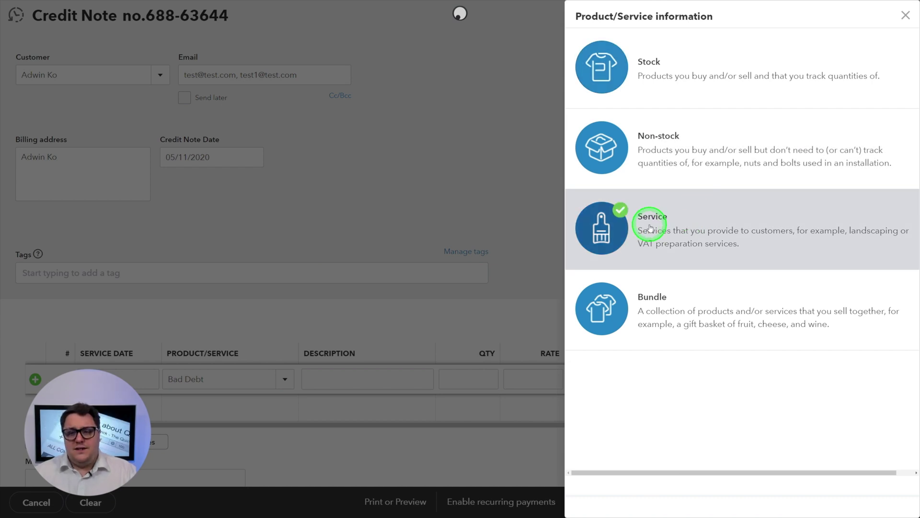
{"action": "left_click", "coordinate": [598, 96]}
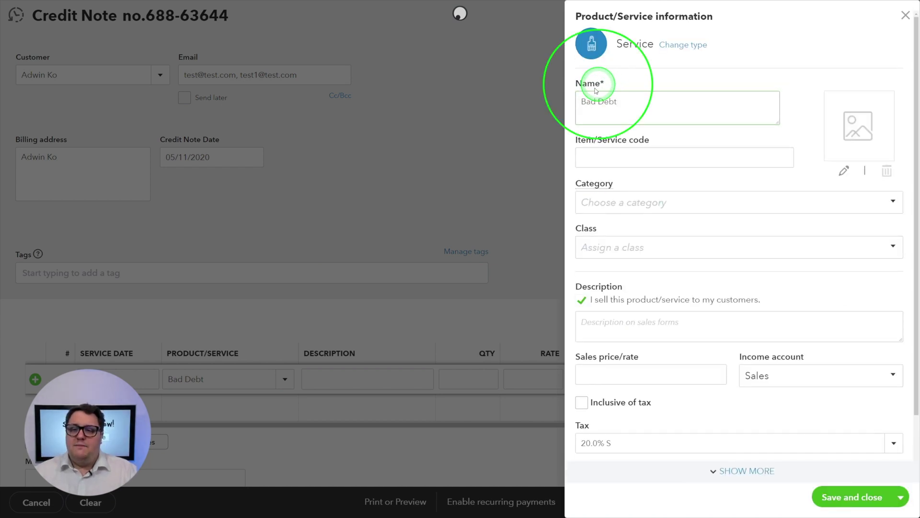
{"action": "left_click", "coordinate": [613, 325]}
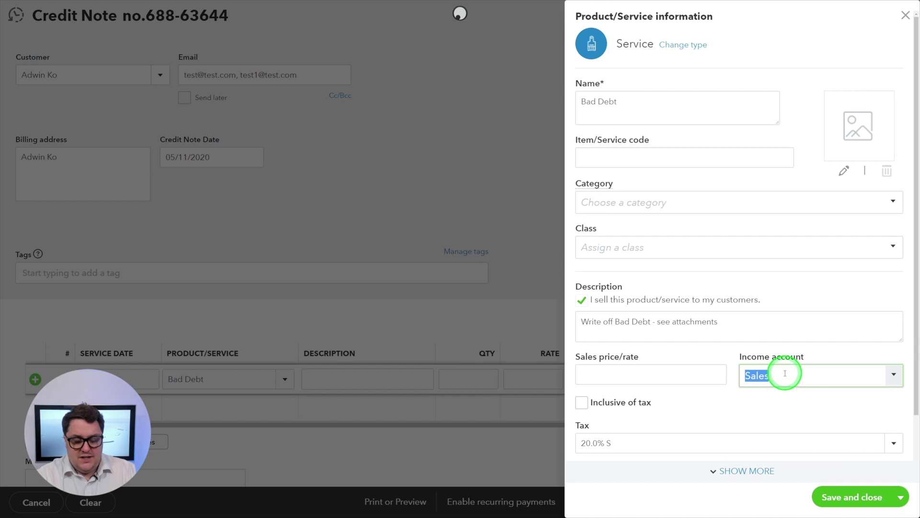
Assign the Bad Debt expenses account as the service's income account and save the service into the credit note line.
{"action": "type", "text": "Deb"}
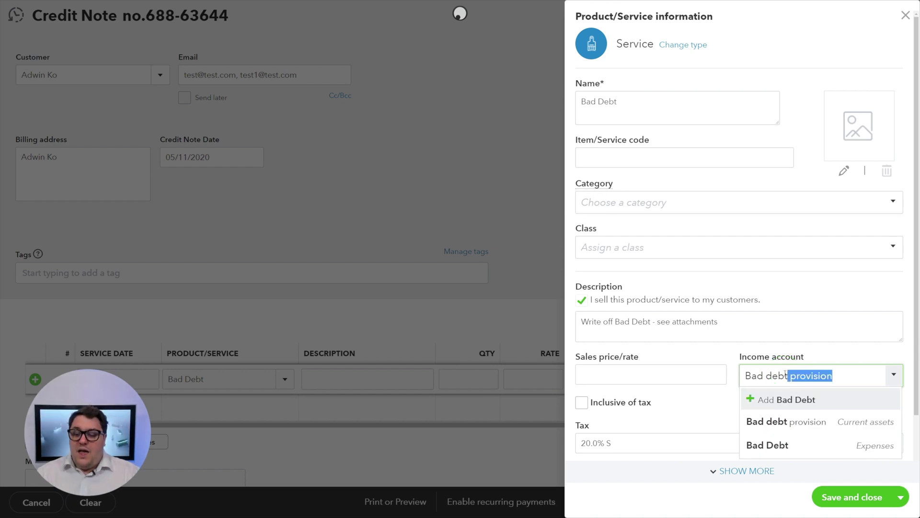
{"action": "left_click", "coordinate": [779, 443]}
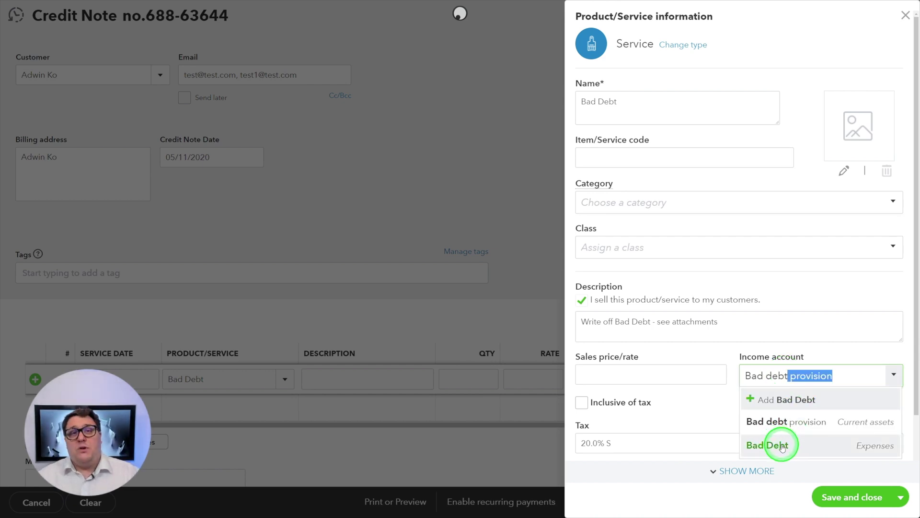
{"action": "left_click", "coordinate": [814, 446]}
{"action": "left_click", "coordinate": [628, 372]}
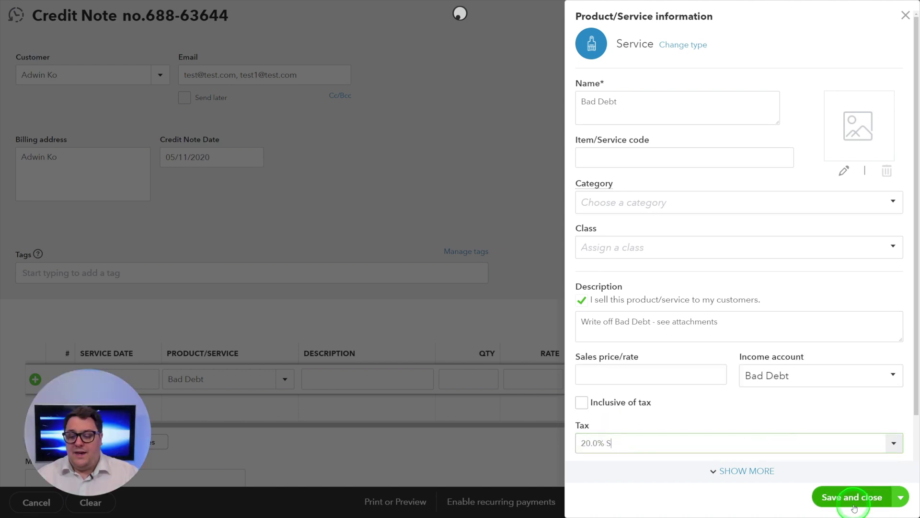
{"action": "left_click", "coordinate": [858, 498]}
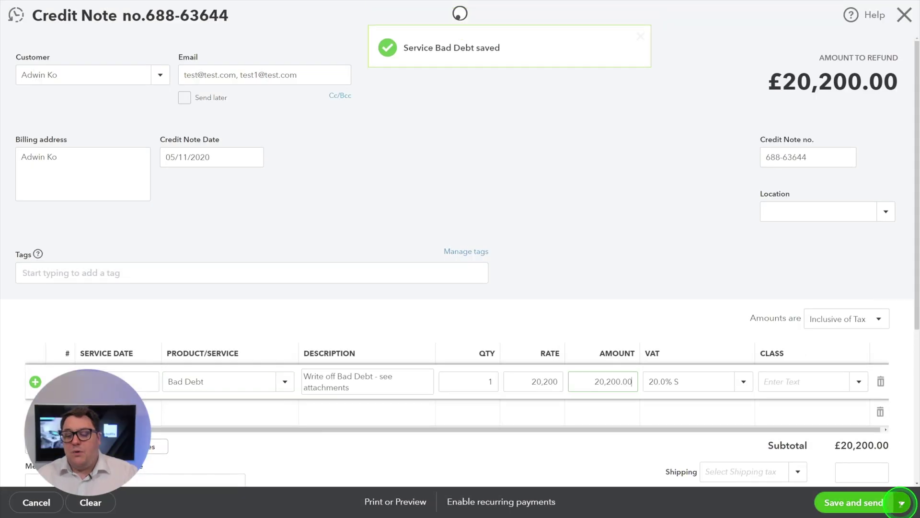
Save and close the credit note, and check the customer's transaction statuses and open and overdue balances.
{"action": "left_click", "coordinate": [858, 485]}
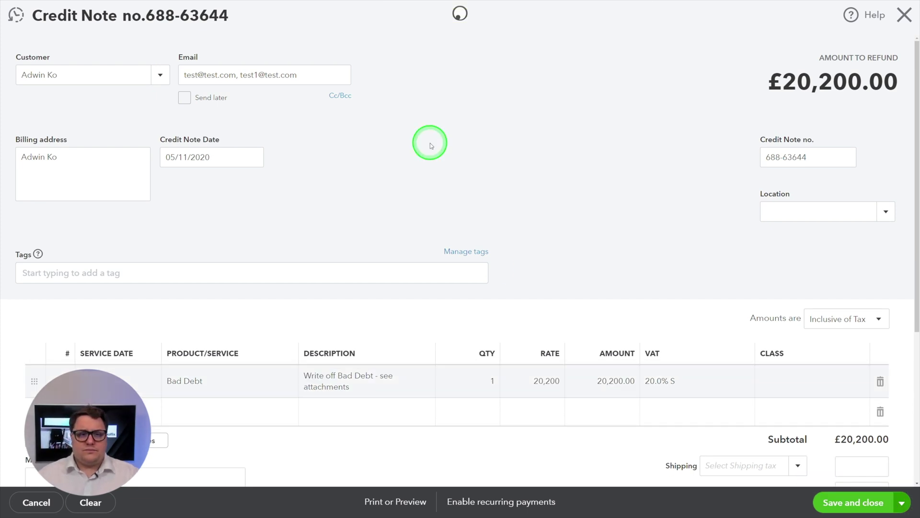
{"action": "scroll", "coordinate": [702, 255], "scroll_direction": "down", "scroll_amount": 4}
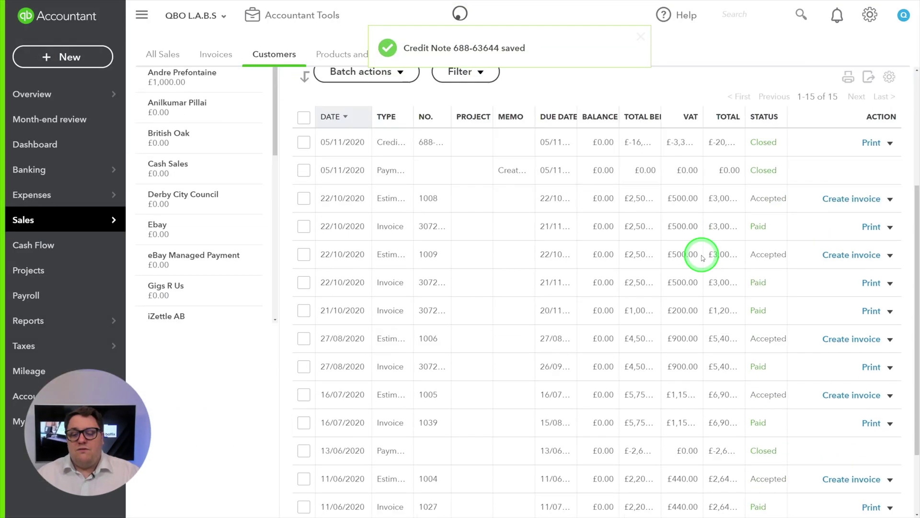
{"action": "scroll", "coordinate": [701, 258], "scroll_direction": "down", "scroll_amount": 2}
{"action": "scroll", "coordinate": [702, 259], "scroll_direction": "up", "scroll_amount": 5}
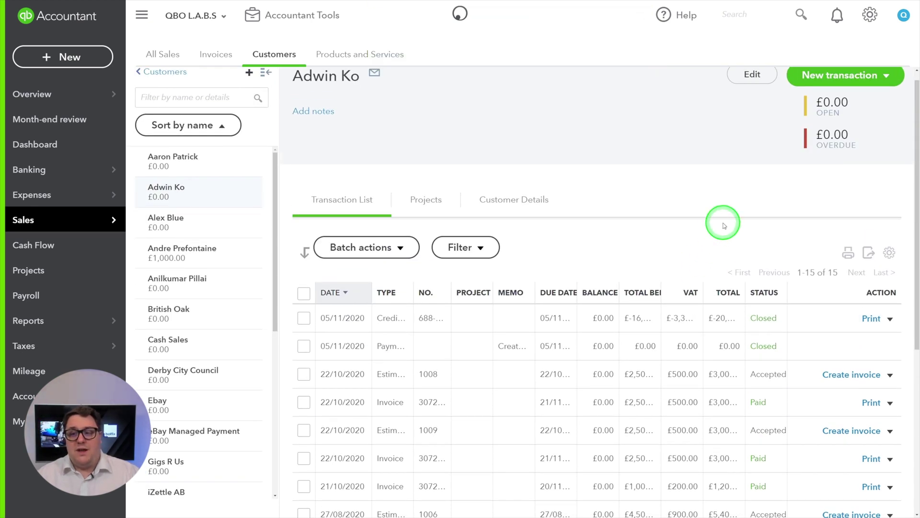
{"action": "scroll", "coordinate": [724, 225], "scroll_direction": "up", "scroll_amount": 1}
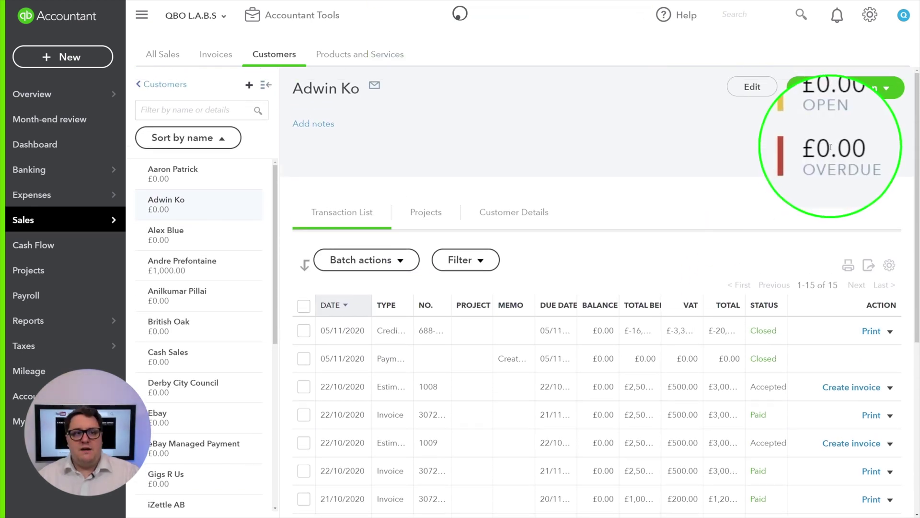
Open the business dashboard and check the overdue amount in the invoices summary.
{"action": "left_click", "coordinate": [64, 144]}
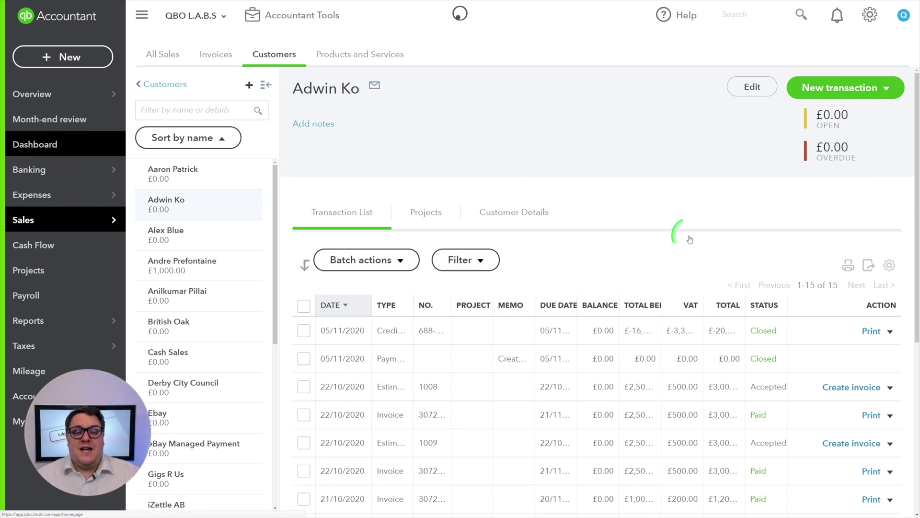
{"action": "scroll", "coordinate": [572, 277], "scroll_direction": "down", "scroll_amount": 2}
{"action": "scroll", "coordinate": [571, 276], "scroll_direction": "down", "scroll_amount": 10}
{"action": "scroll", "coordinate": [521, 211], "scroll_direction": "up", "scroll_amount": 3}
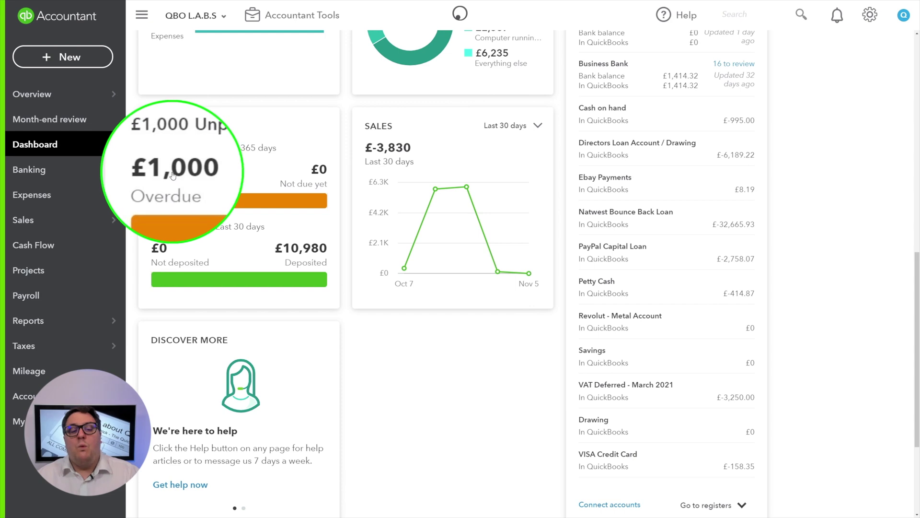